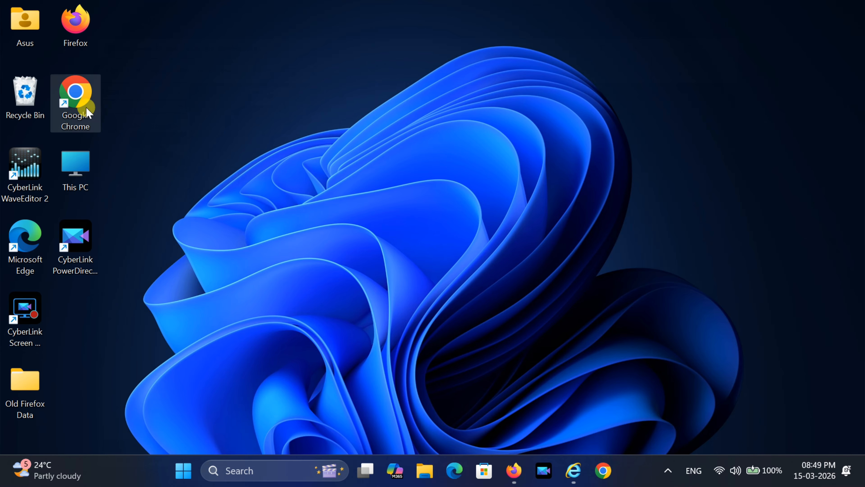
{"action": "double_click", "coordinate": [77, 108]}
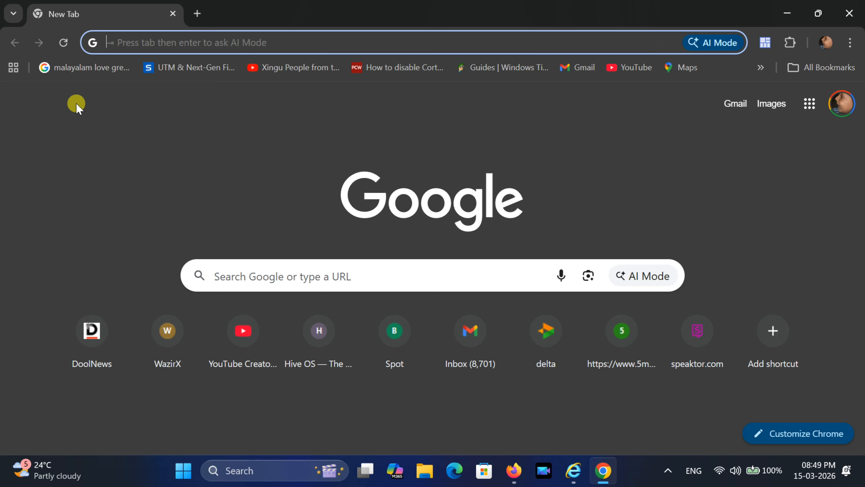
{"action": "type", "text": "https://ac"}
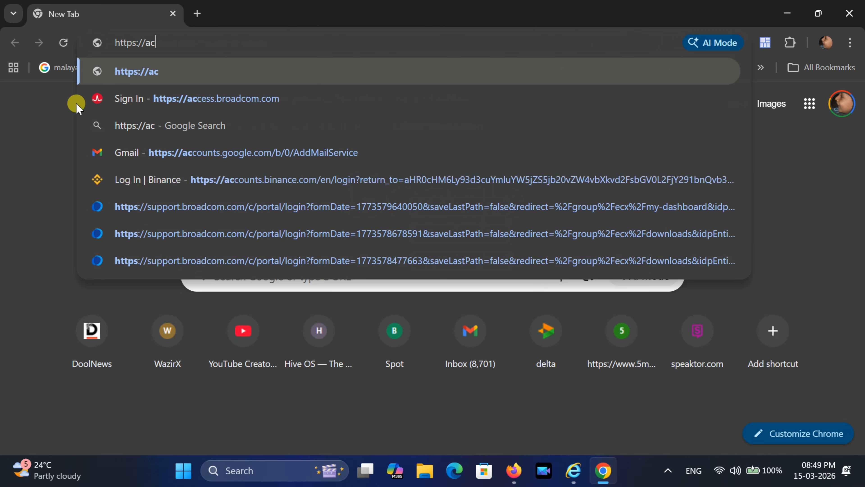
{"action": "type", "text": "cess.broadc"}
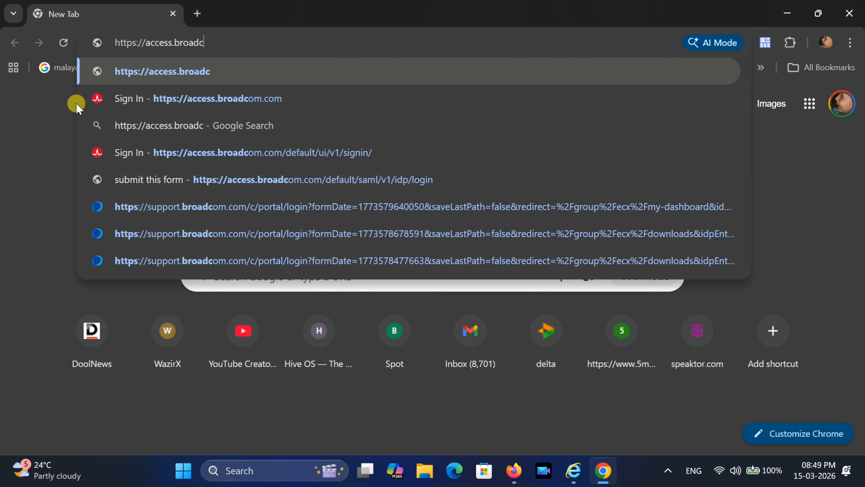
{"action": "type", "text": "om.com/"}
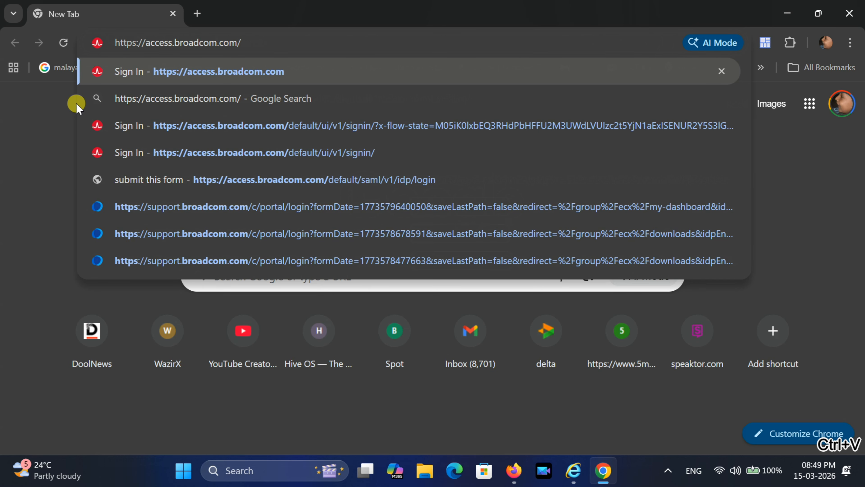
{"action": "key", "text": "Return"}
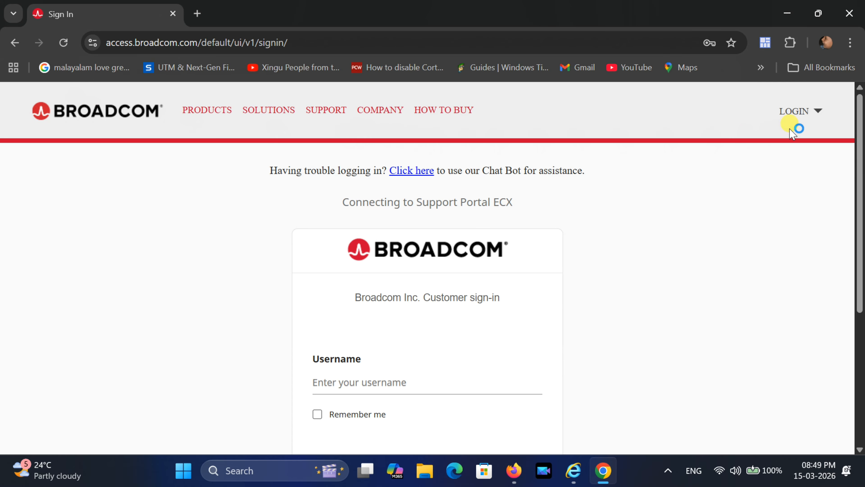
- Start a new Broadcom account registration by submitting the e-mail address and captcha text
{"action": "left_click", "coordinate": [820, 115]}
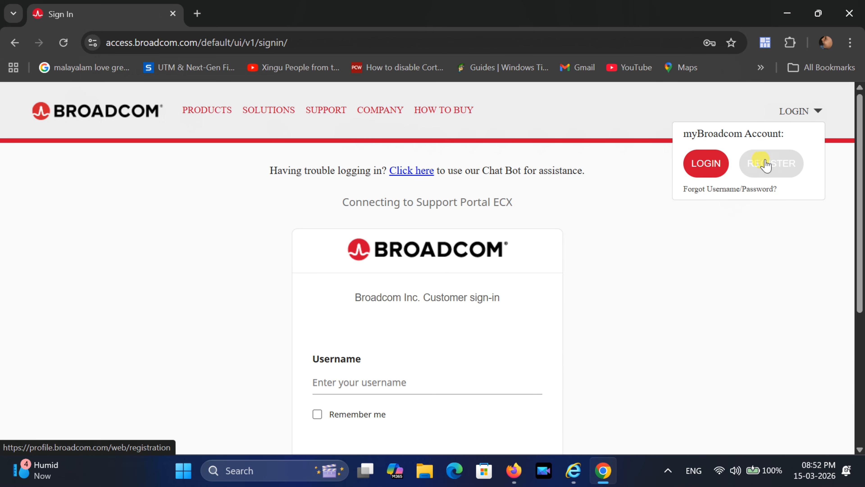
{"action": "left_click", "coordinate": [775, 164]}
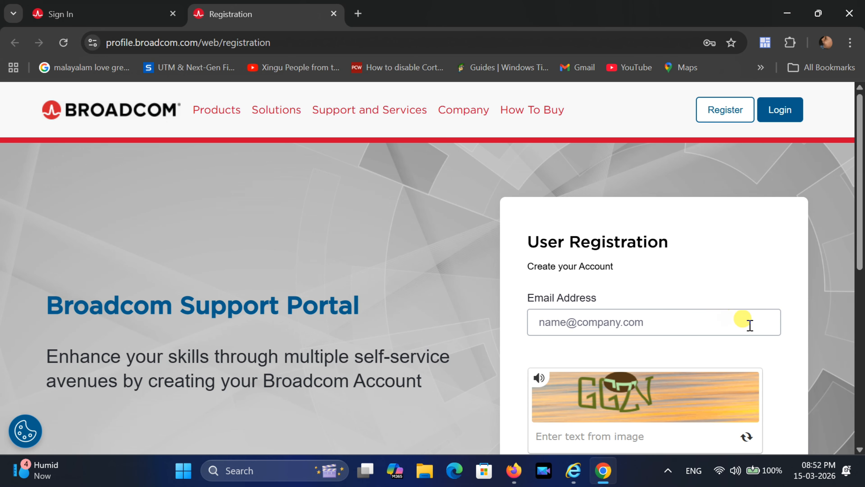
{"action": "left_click", "coordinate": [740, 313]}
{"action": "type", "text": "*****"}
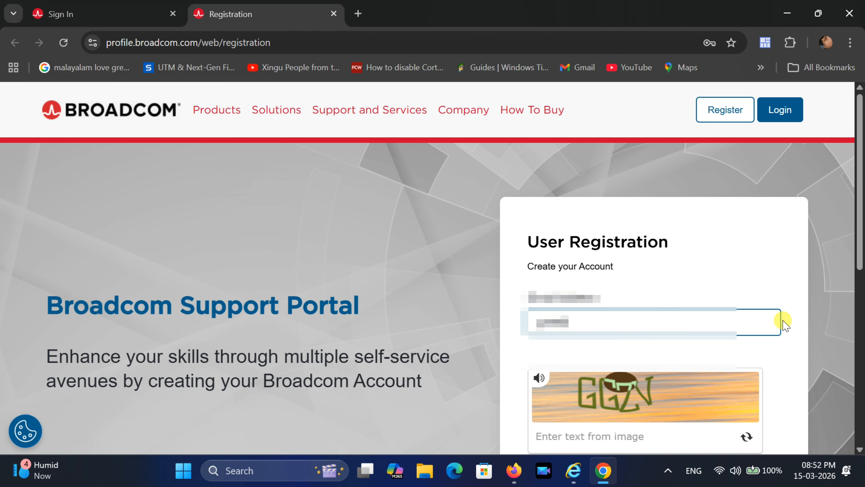
{"action": "type", "text": "****"}
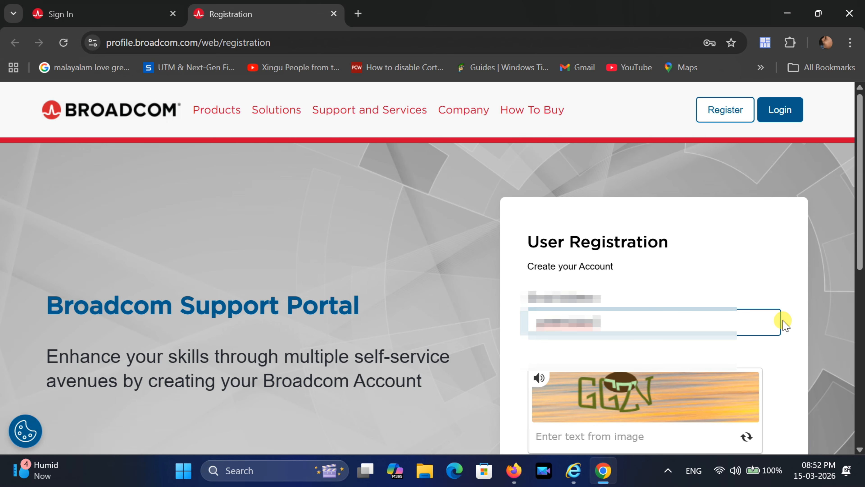
{"action": "type", "text": "****************"}
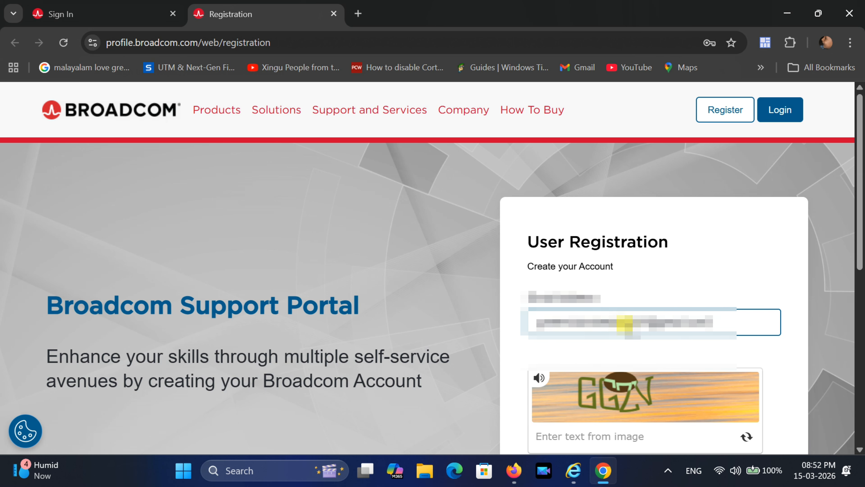
{"action": "scroll", "coordinate": [745, 347], "scroll_direction": "down", "scroll_amount": 4}
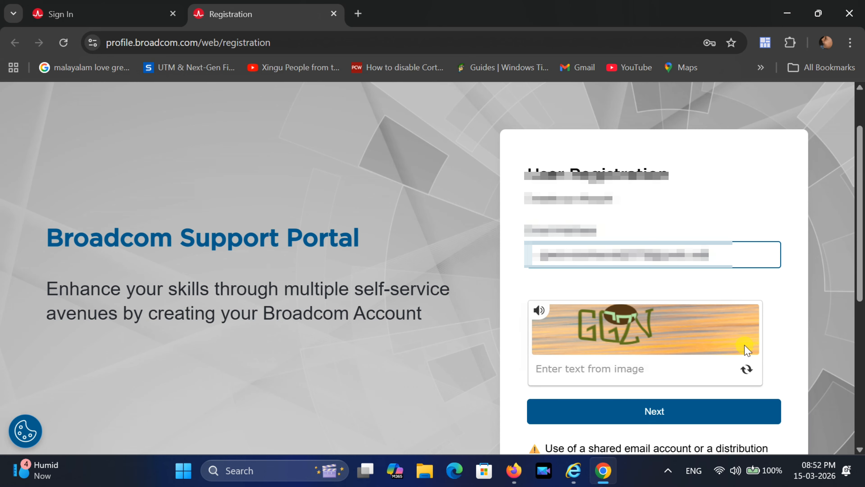
{"action": "left_click", "coordinate": [585, 293]}
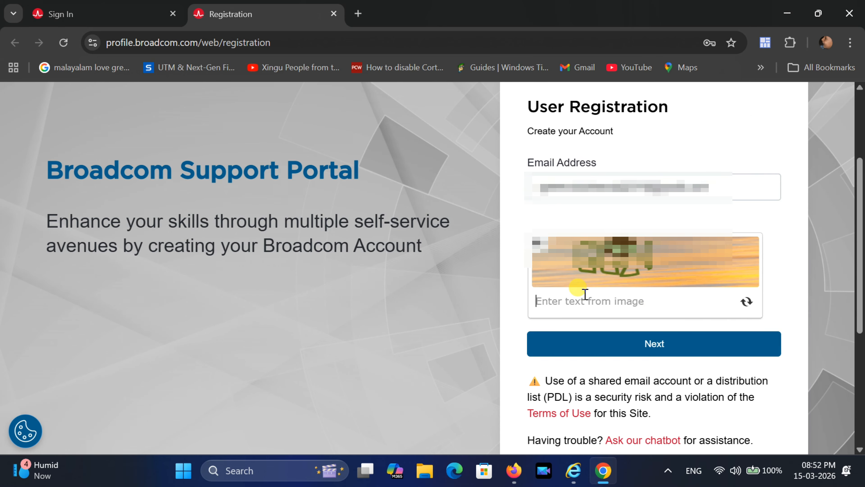
{"action": "type", "text": "GGZV"}
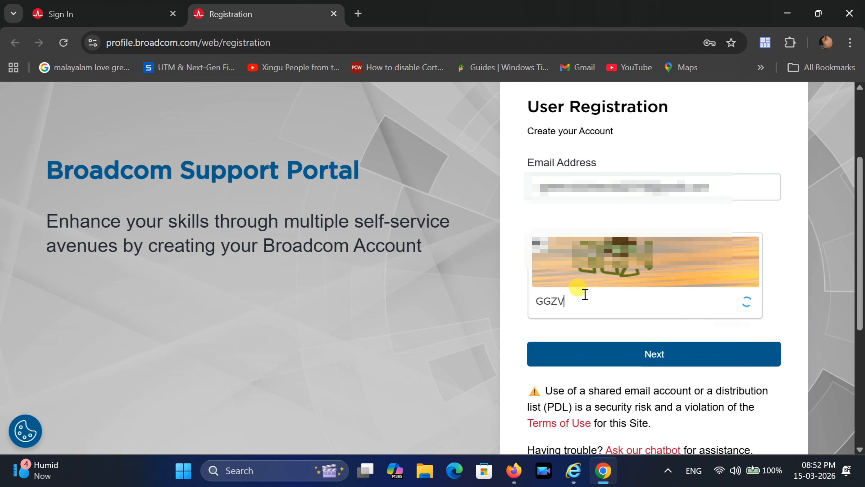
{"action": "left_click", "coordinate": [649, 355]}
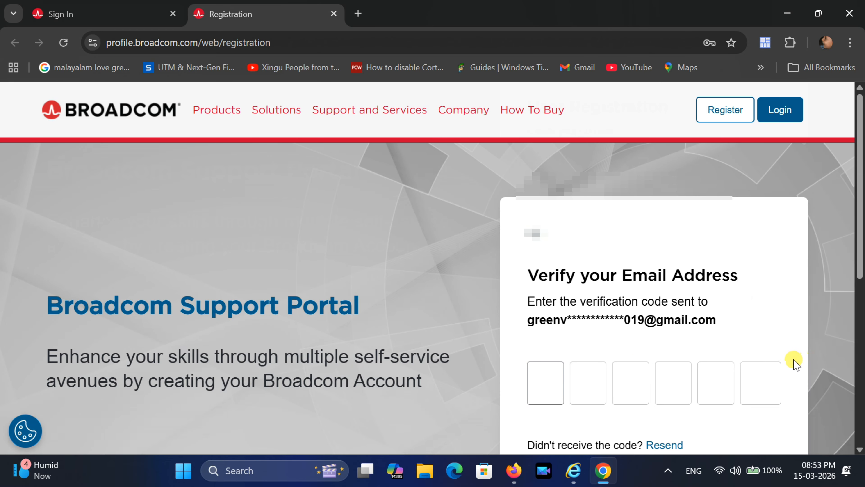
- Paste the emailed verification code and continue to the account details form
{"action": "scroll", "coordinate": [794, 364], "scroll_direction": "down", "scroll_amount": 3}
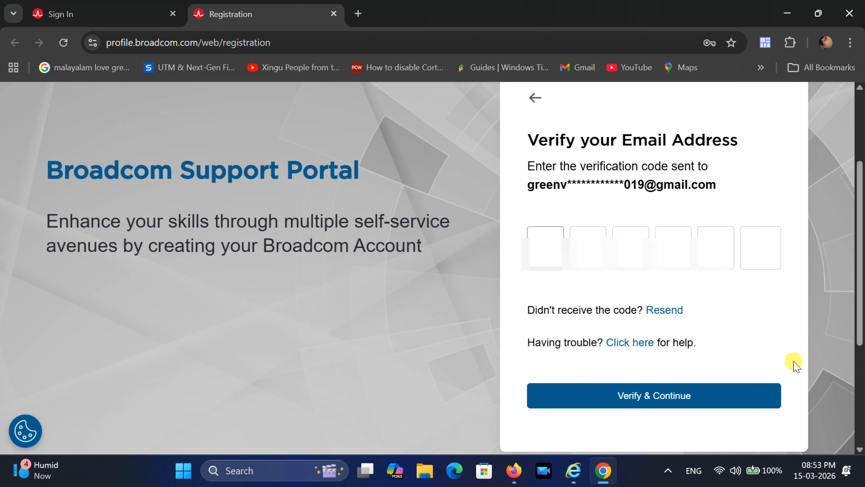
{"action": "key", "text": "ctrl+v"}
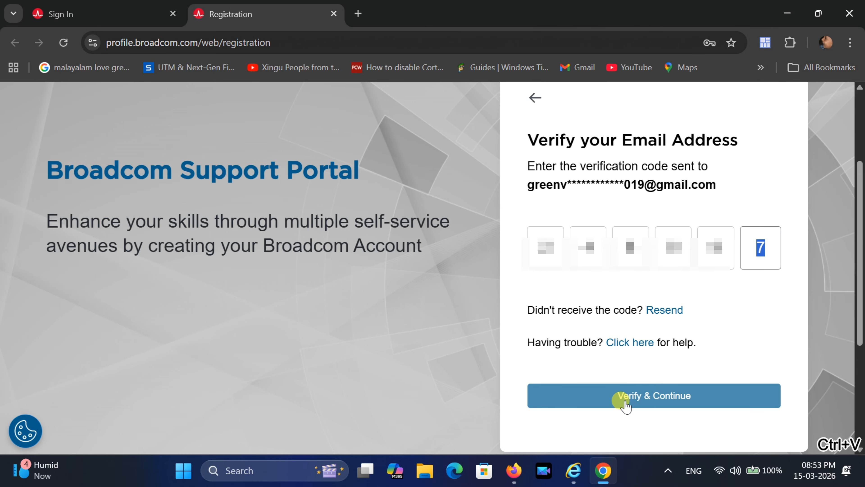
{"action": "left_click", "coordinate": [643, 402]}
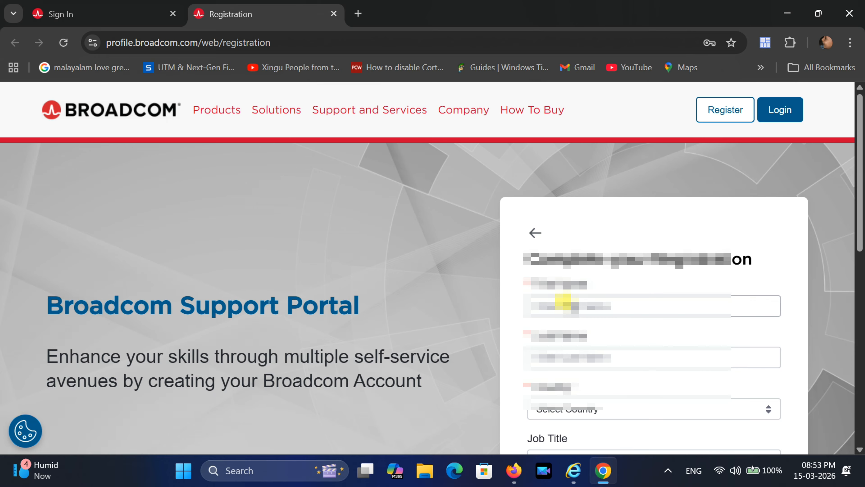
- Fill in the account holder's first name, last name and country, with job title Other
{"action": "left_click", "coordinate": [606, 300]}
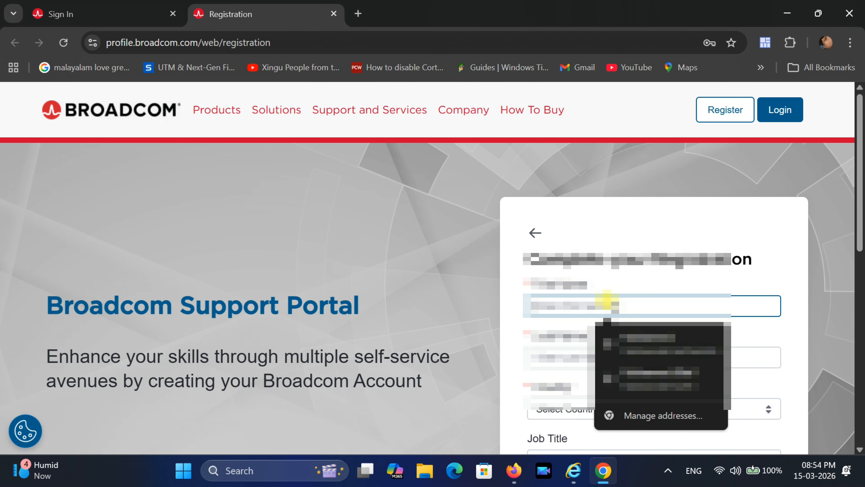
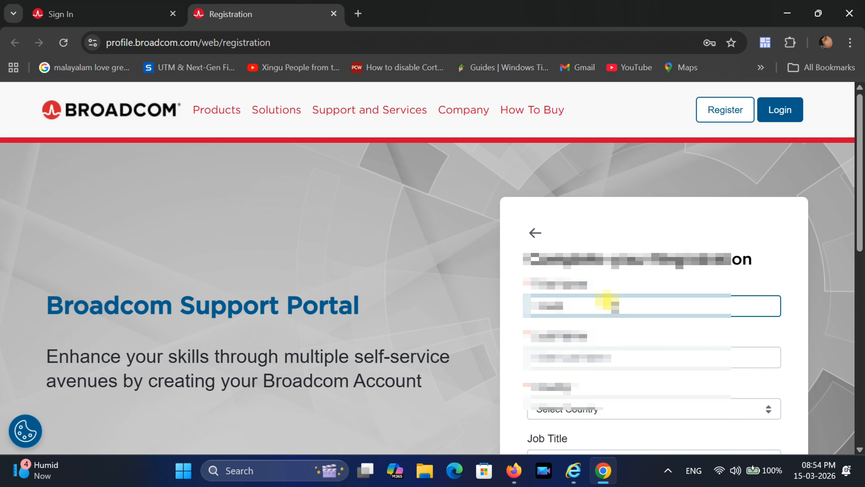
{"action": "left_click", "coordinate": [569, 355]}
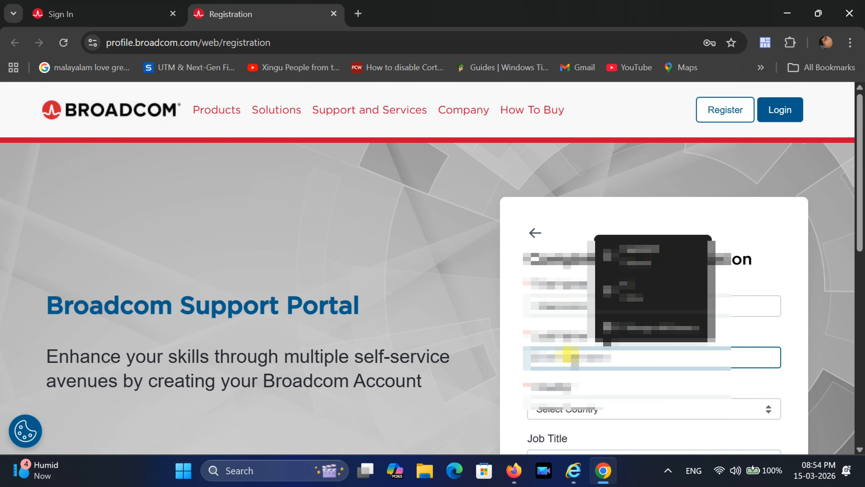
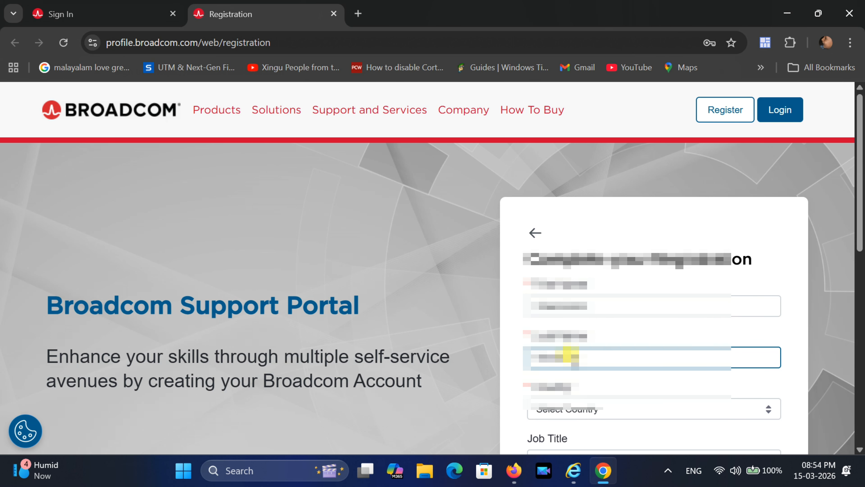
{"action": "scroll", "coordinate": [572, 357], "scroll_direction": "down", "scroll_amount": 1}
{"action": "left_click", "coordinate": [564, 344]}
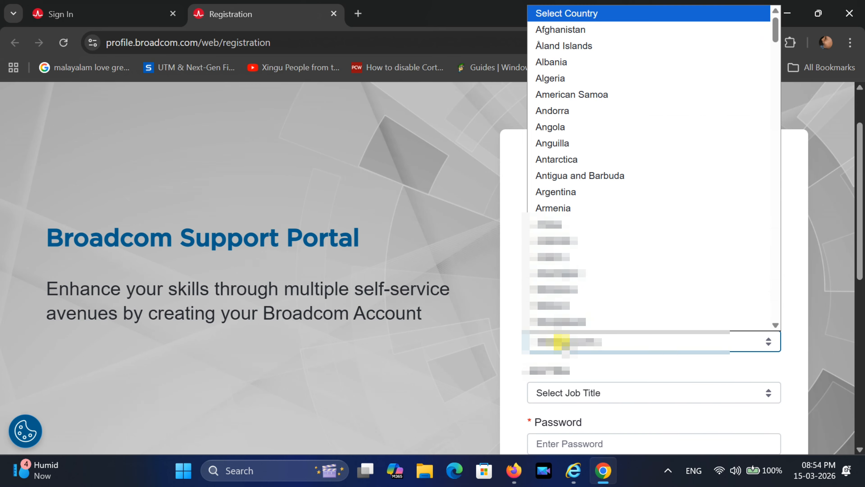
{"action": "key", "text": "b"}
{"action": "key", "text": "a"}
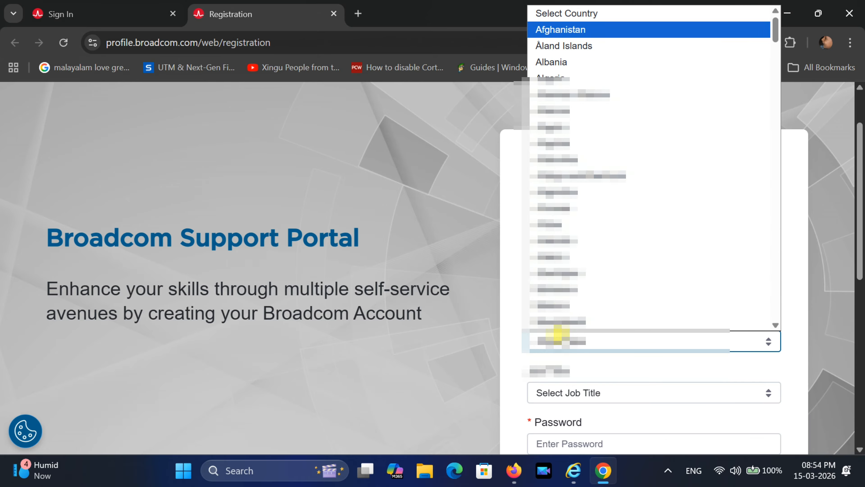
{"action": "left_click", "coordinate": [559, 307]}
{"action": "scroll", "coordinate": [559, 310], "scroll_direction": "down", "scroll_amount": 3}
{"action": "left_click", "coordinate": [552, 257]}
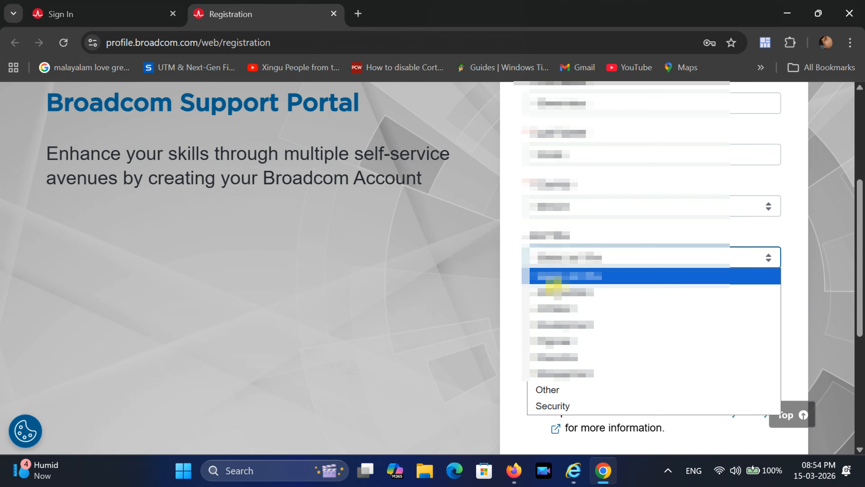
{"action": "left_click", "coordinate": [551, 388]}
- Type the account password and retype it in Confirm Password
{"action": "scroll", "coordinate": [512, 286], "scroll_direction": "down", "scroll_amount": 2}
{"action": "left_click", "coordinate": [556, 237]}
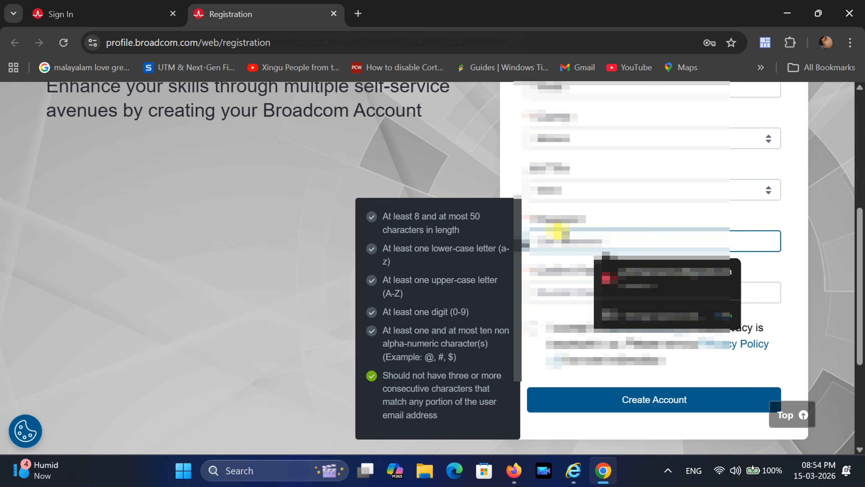
{"action": "left_click", "coordinate": [613, 273]}
{"action": "left_click_drag", "start_coordinate": [578, 242], "coordinate": [489, 244]}
{"action": "key", "text": "BackSpace"}
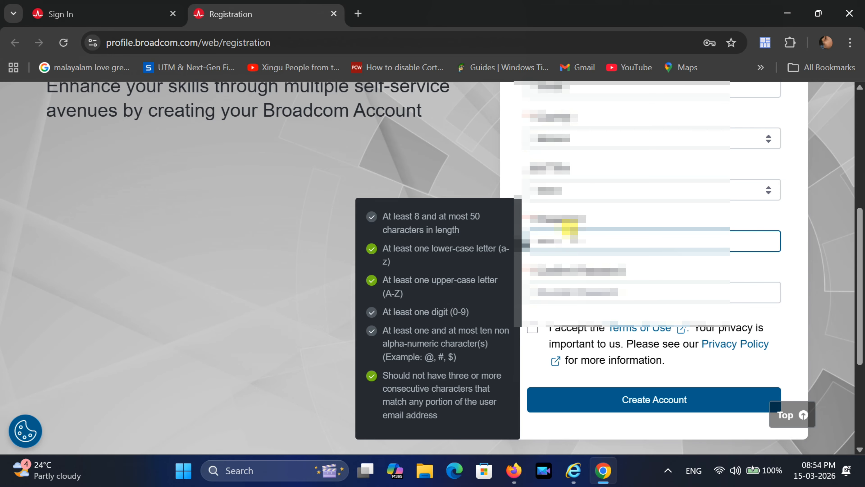
{"action": "left_click_drag", "start_coordinate": [572, 238], "coordinate": [513, 235]}
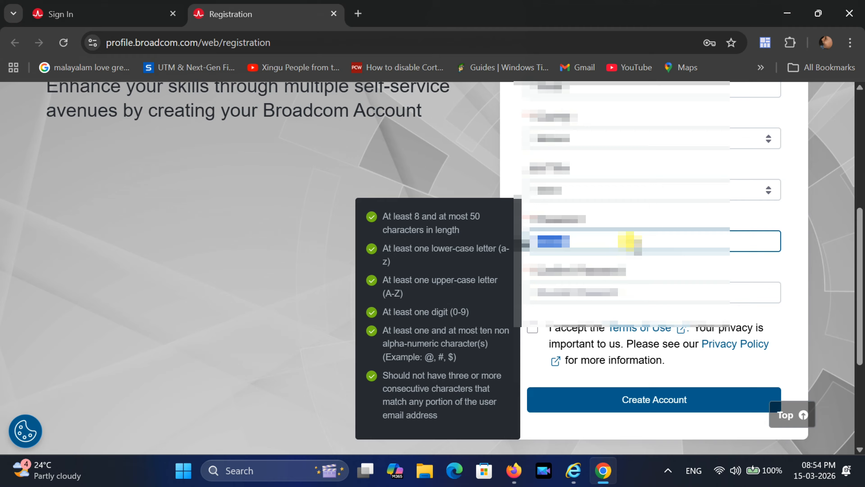
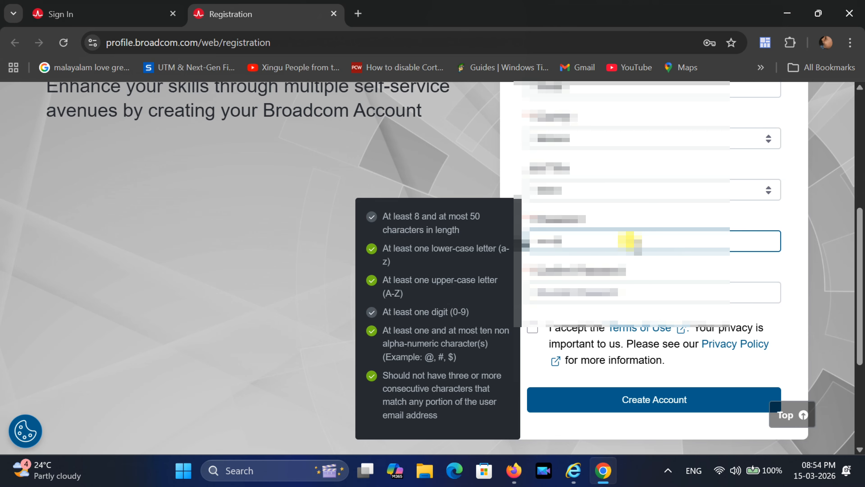
{"action": "left_click", "coordinate": [574, 291]}
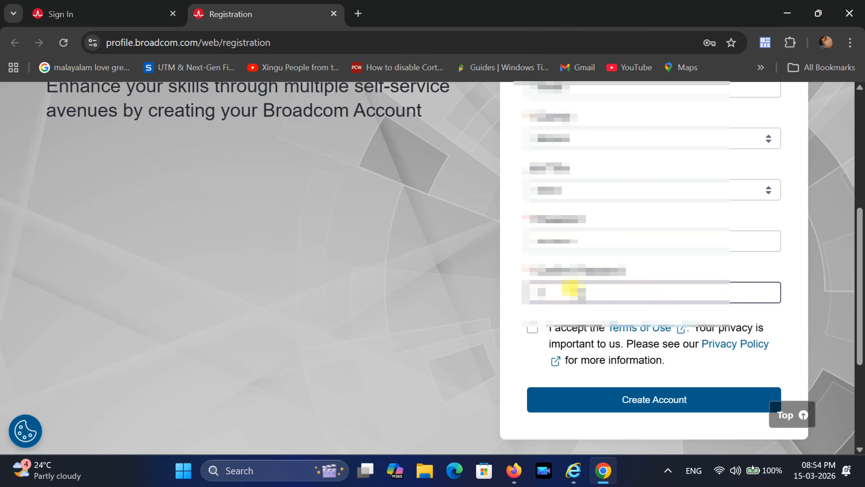
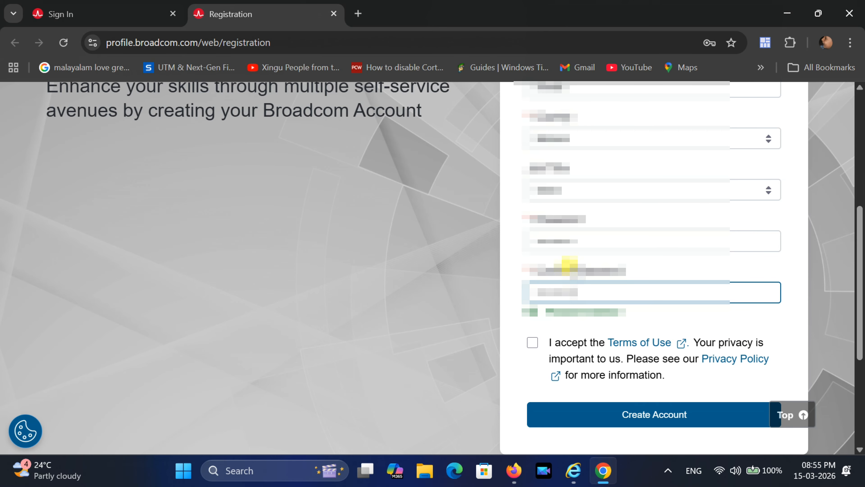
- Accept the Terms of Use and create the account
{"action": "scroll", "coordinate": [630, 261], "scroll_direction": "down", "scroll_amount": 2}
{"action": "left_click", "coordinate": [555, 273]}
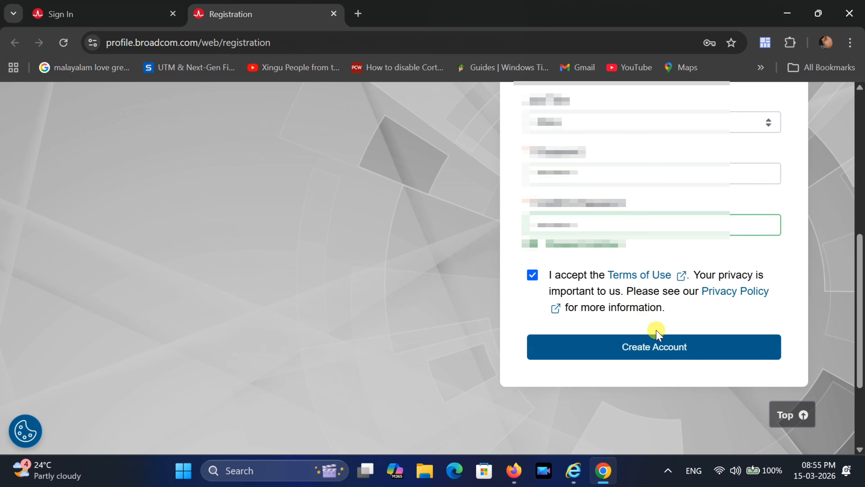
{"action": "left_click", "coordinate": [656, 348]}
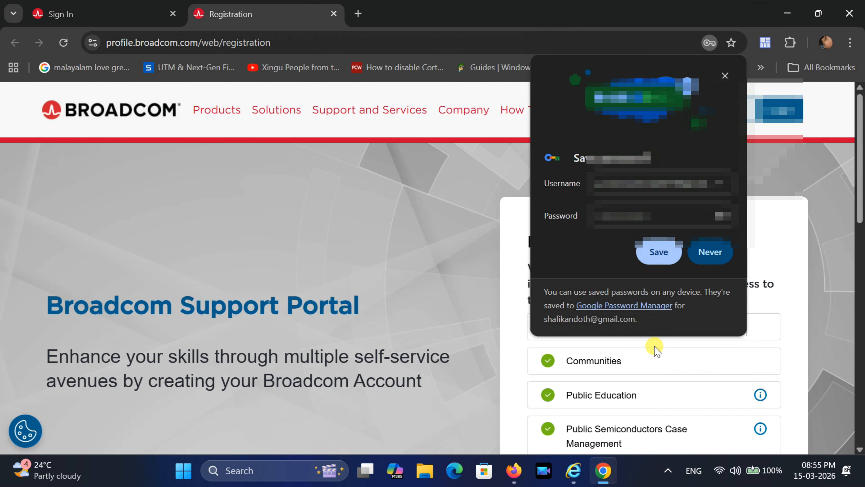
- Save the new login in Chrome and scroll through the Registered Successfully page
{"action": "left_click", "coordinate": [650, 252]}
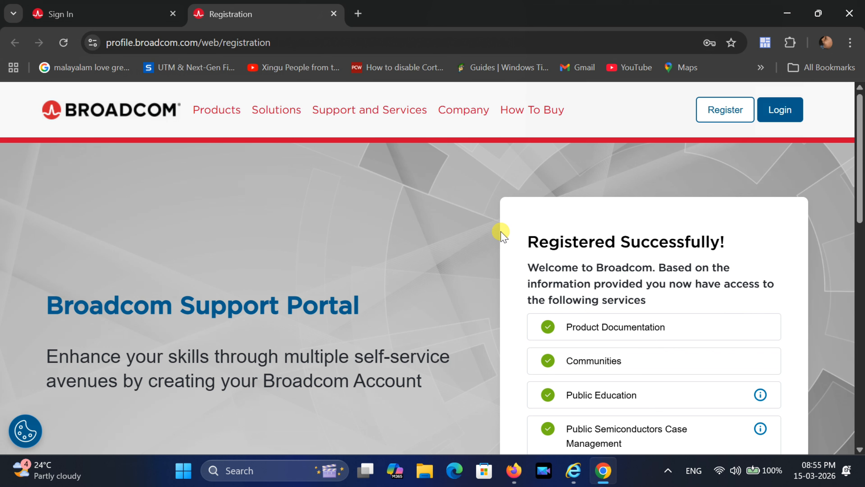
{"action": "scroll", "coordinate": [500, 235], "scroll_direction": "down", "scroll_amount": 12}
{"action": "scroll", "coordinate": [501, 232], "scroll_direction": "down", "scroll_amount": 1}
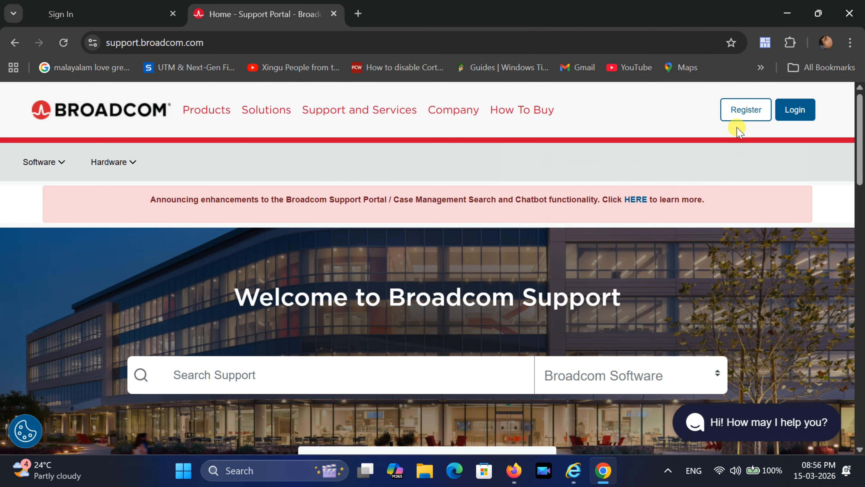
- On the login page, autofill the saved username, keep sign-in remembered, and continue
{"action": "left_click", "coordinate": [800, 111]}
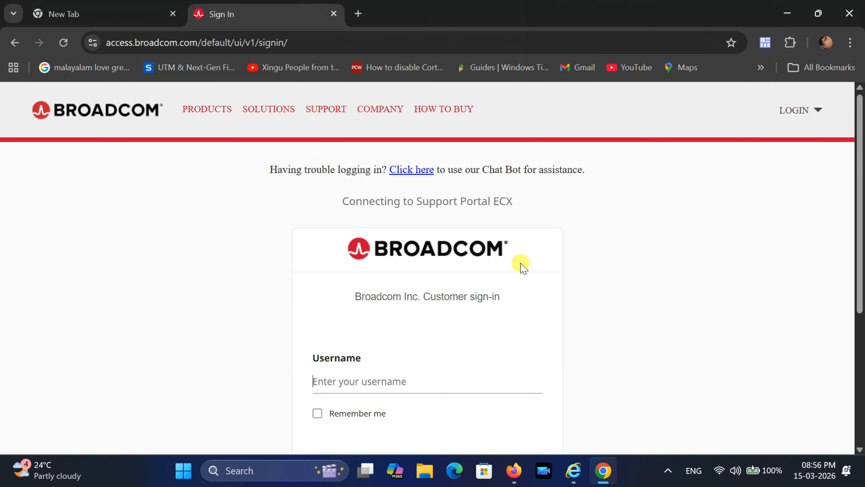
{"action": "scroll", "coordinate": [520, 263], "scroll_direction": "down", "scroll_amount": 1}
{"action": "left_click", "coordinate": [416, 307]}
{"action": "left_click", "coordinate": [600, 302]}
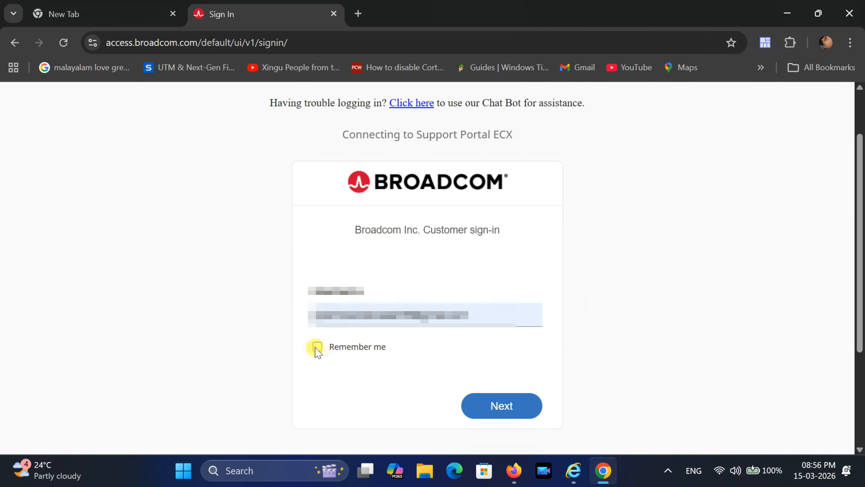
{"action": "left_click", "coordinate": [316, 347]}
{"action": "left_click", "coordinate": [501, 406]}
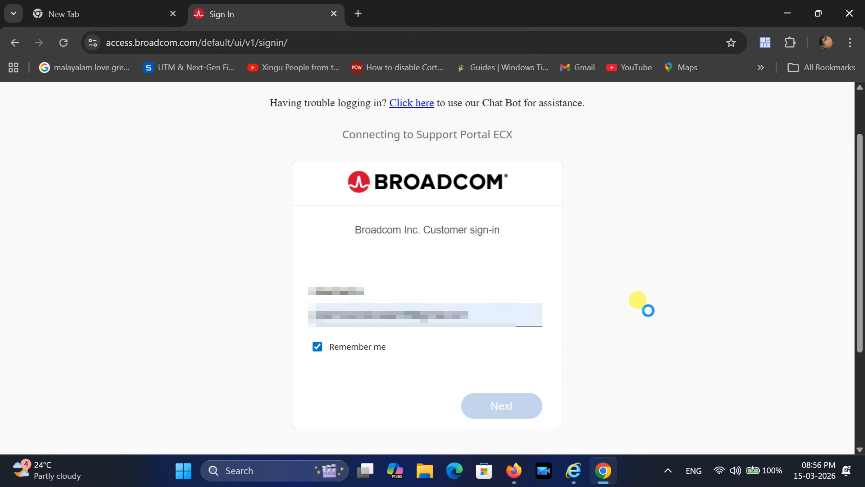
- Fill the saved password, check it with the eye icon, and sign in
{"action": "scroll", "coordinate": [648, 311], "scroll_direction": "down", "scroll_amount": 1}
{"action": "left_click", "coordinate": [361, 264]}
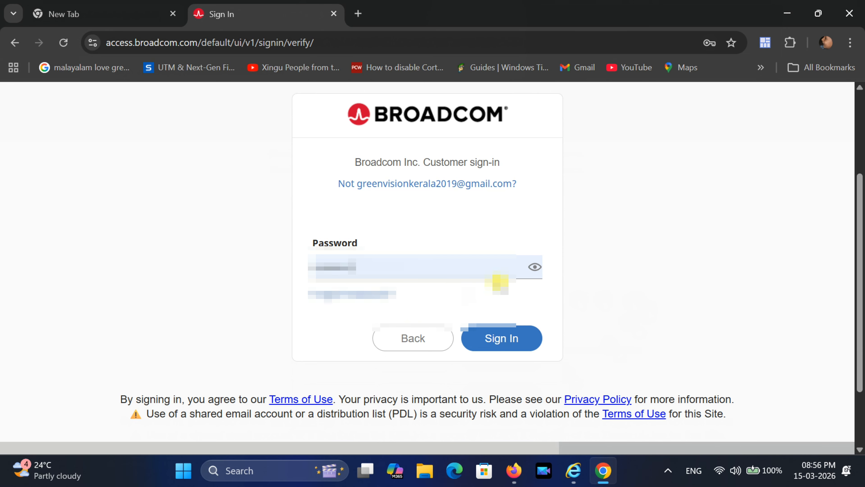
{"action": "left_click", "coordinate": [532, 270]}
{"action": "left_click", "coordinate": [532, 270]}
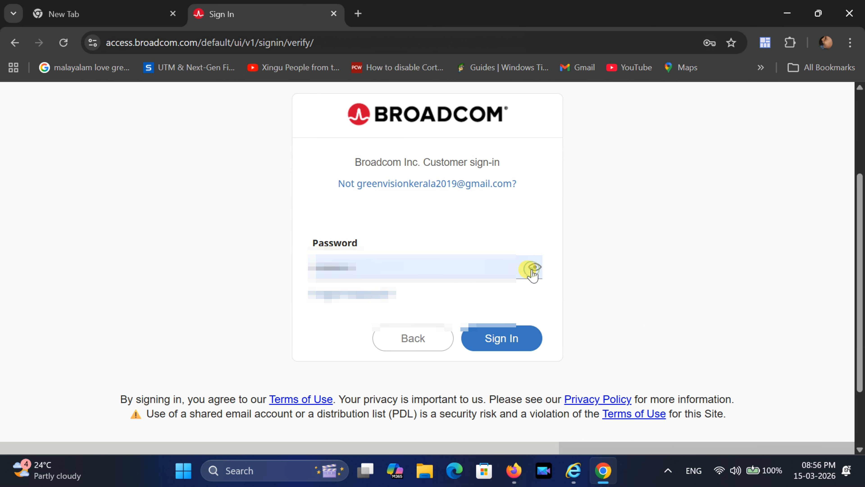
{"action": "left_click", "coordinate": [497, 341]}
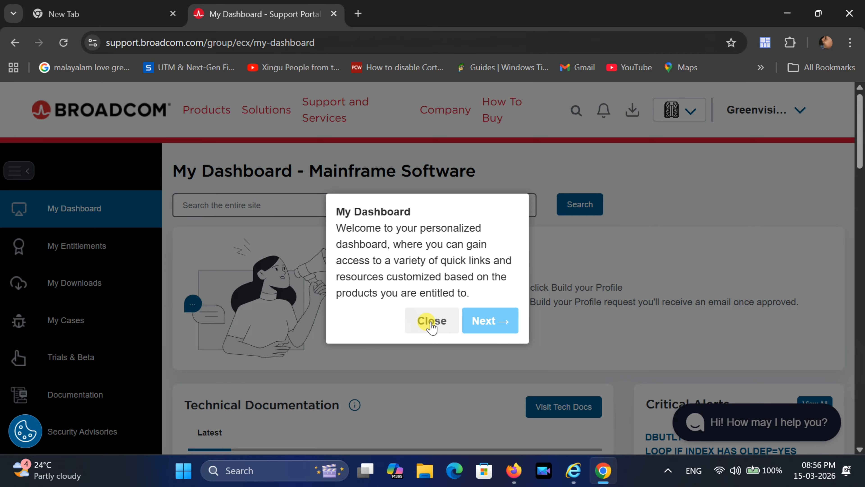
- Dismiss the dashboard welcome tip and go to My Downloads
{"action": "left_click", "coordinate": [432, 324]}
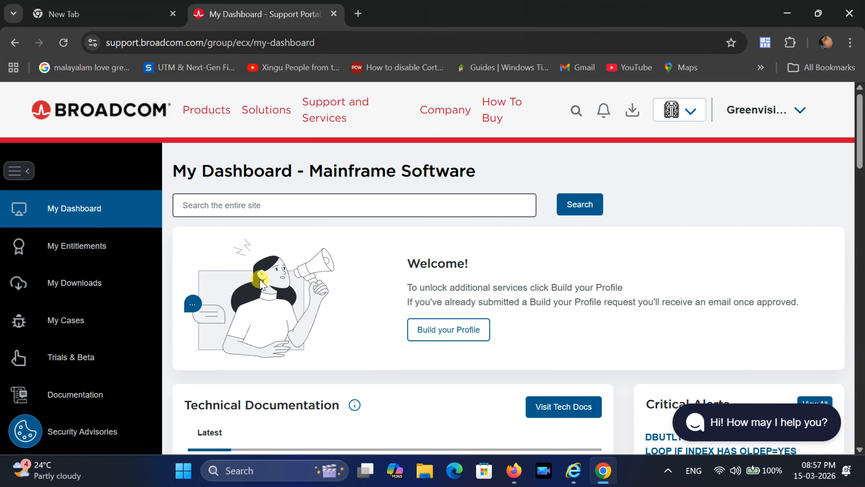
{"action": "left_click", "coordinate": [66, 285]}
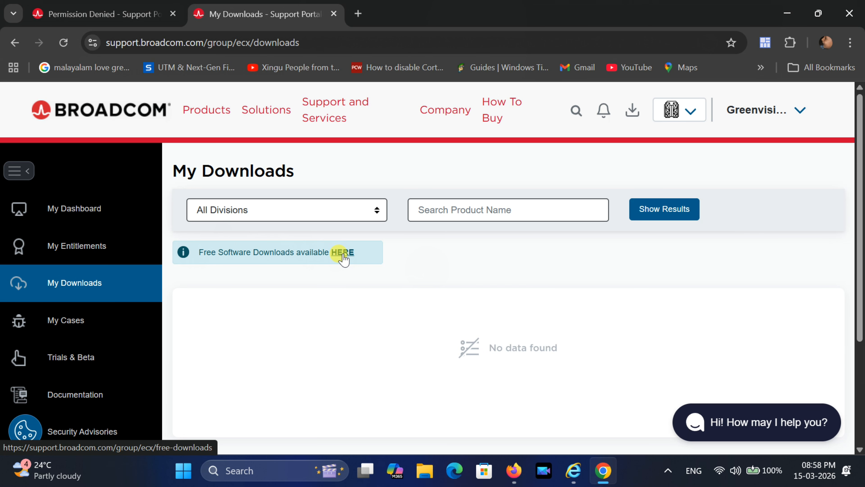
- Open the free software downloads list and scroll down to VMware Workstation Pro
{"action": "left_click", "coordinate": [343, 253]}
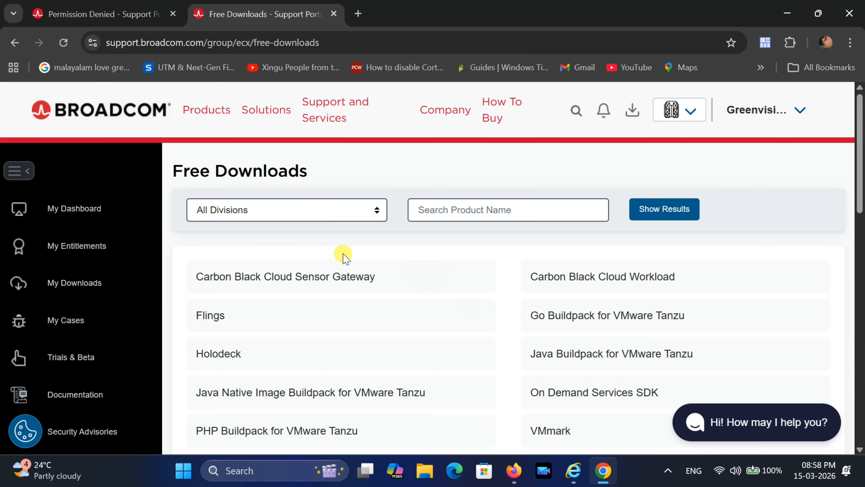
{"action": "scroll", "coordinate": [473, 274], "scroll_direction": "down", "scroll_amount": 10}
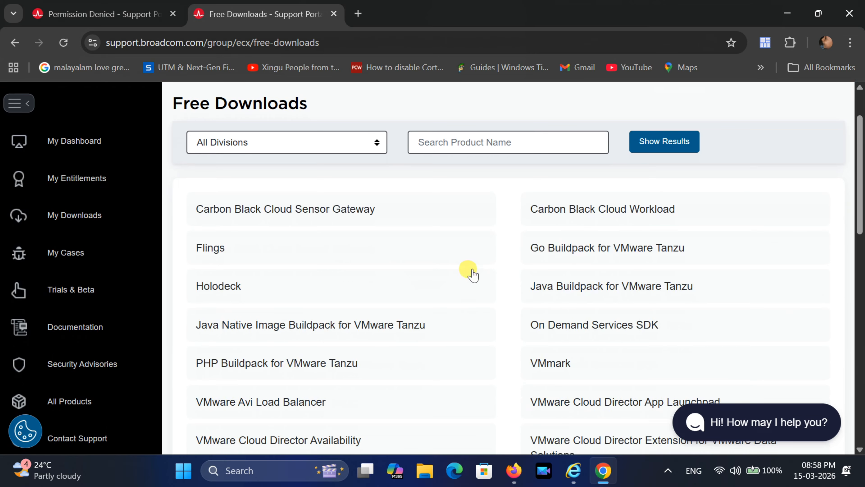
{"action": "scroll", "coordinate": [493, 273], "scroll_direction": "down", "scroll_amount": 4}
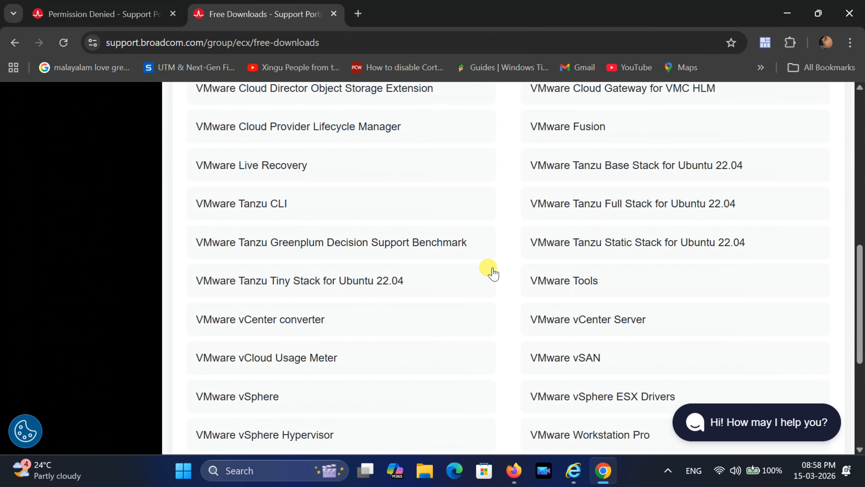
{"action": "scroll", "coordinate": [493, 273], "scroll_direction": "down", "scroll_amount": 4}
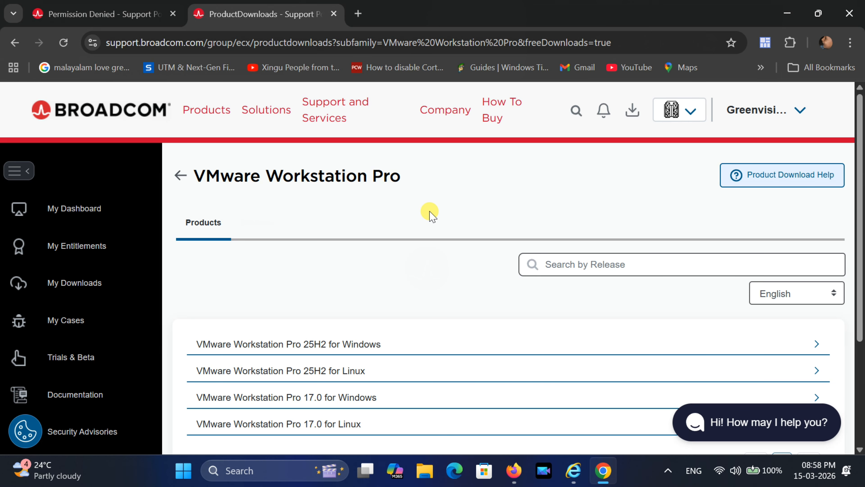
- Expand VMware Workstation Pro 25H2 for Windows to show its 25H2u1 and 25H2 releases
{"action": "scroll", "coordinate": [429, 213], "scroll_direction": "down", "scroll_amount": 2}
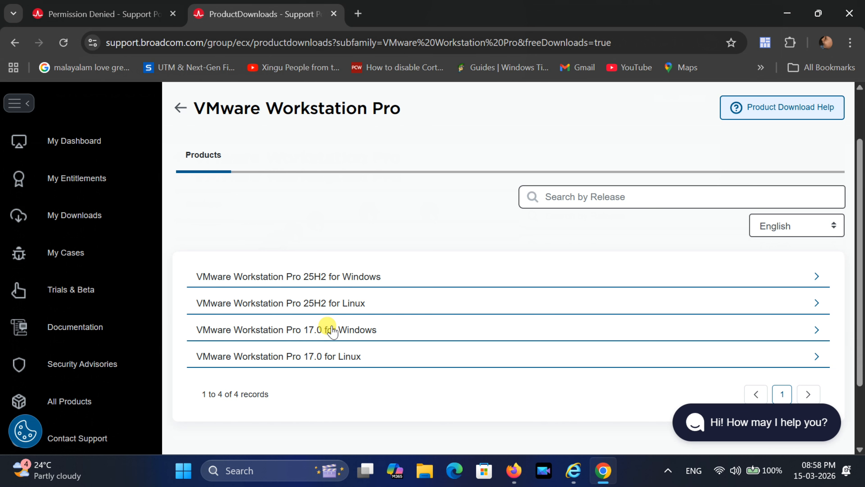
{"action": "left_click", "coordinate": [311, 276]}
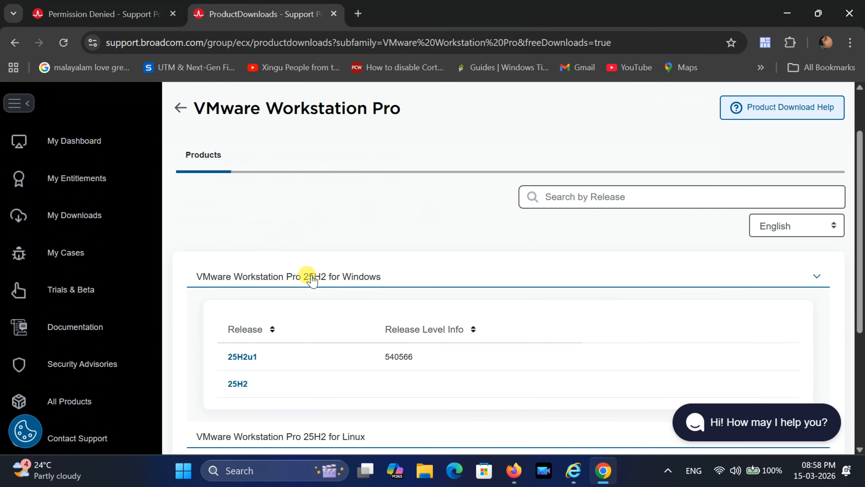
{"action": "scroll", "coordinate": [311, 280], "scroll_direction": "down", "scroll_amount": 2}
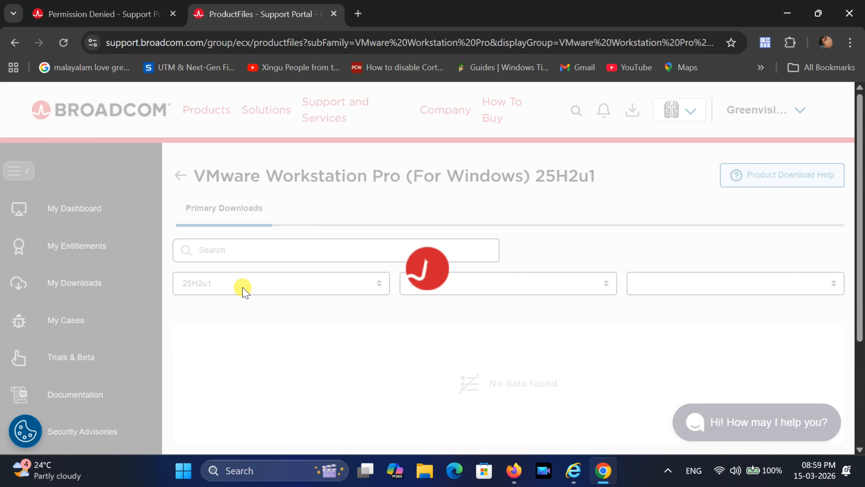
- Read the download Terms and Conditions, then return to the product files page
{"action": "scroll", "coordinate": [315, 296], "scroll_direction": "down", "scroll_amount": 2}
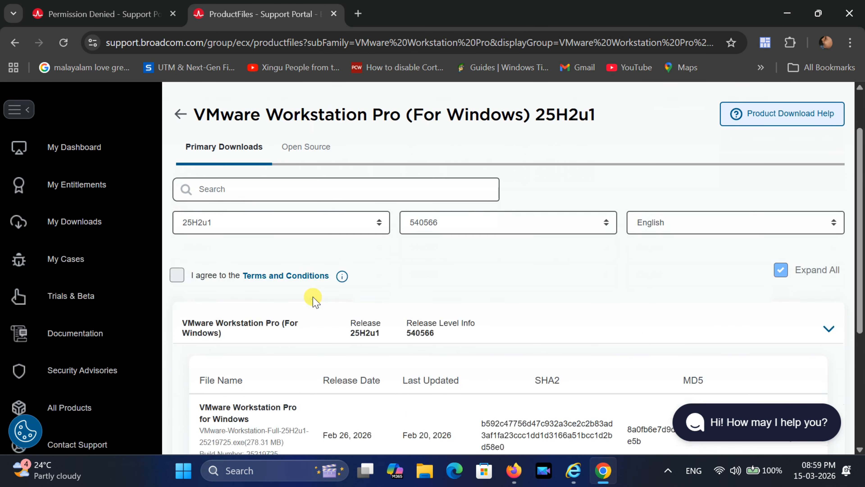
{"action": "scroll", "coordinate": [315, 300], "scroll_direction": "down", "scroll_amount": 4}
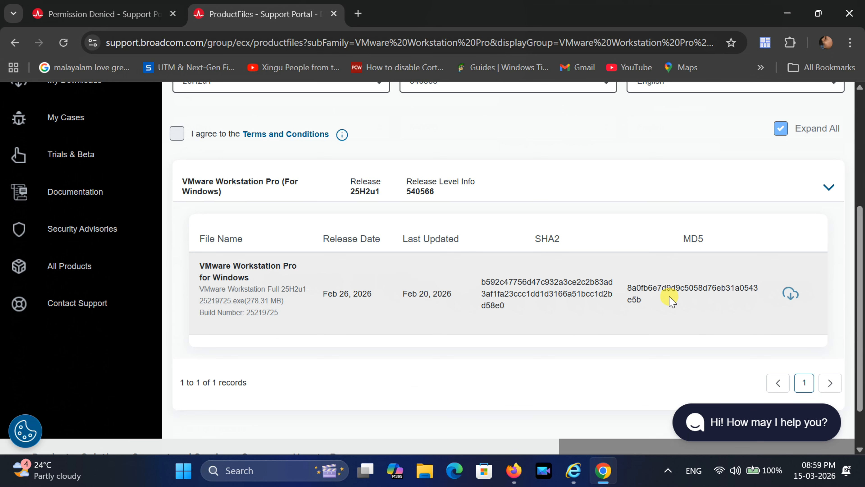
{"action": "scroll", "coordinate": [663, 290], "scroll_direction": "up", "scroll_amount": 3}
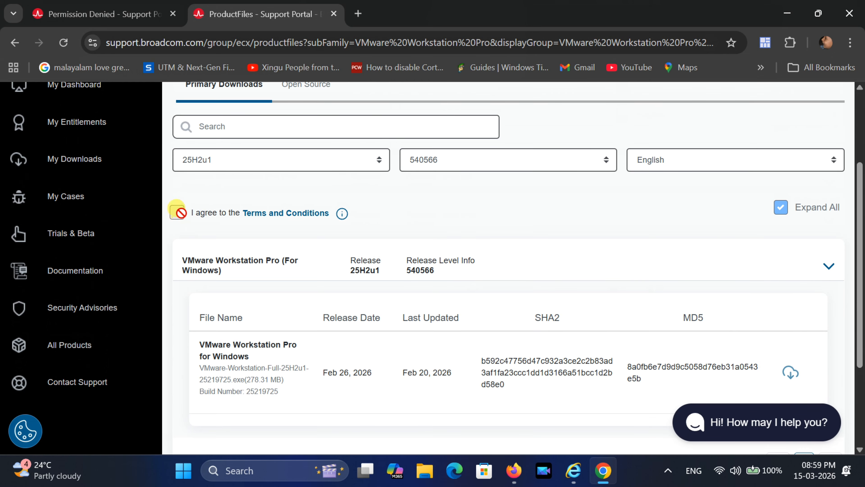
{"action": "left_click", "coordinate": [278, 218]}
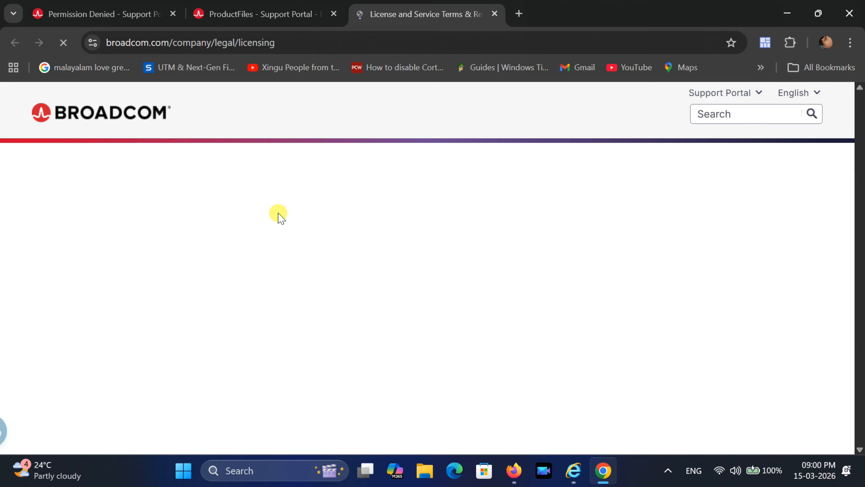
{"action": "scroll", "coordinate": [309, 274], "scroll_direction": "down", "scroll_amount": 10}
{"action": "scroll", "coordinate": [312, 275], "scroll_direction": "up", "scroll_amount": 6}
{"action": "scroll", "coordinate": [311, 276], "scroll_direction": "up", "scroll_amount": 3}
{"action": "left_click", "coordinate": [269, 14]}
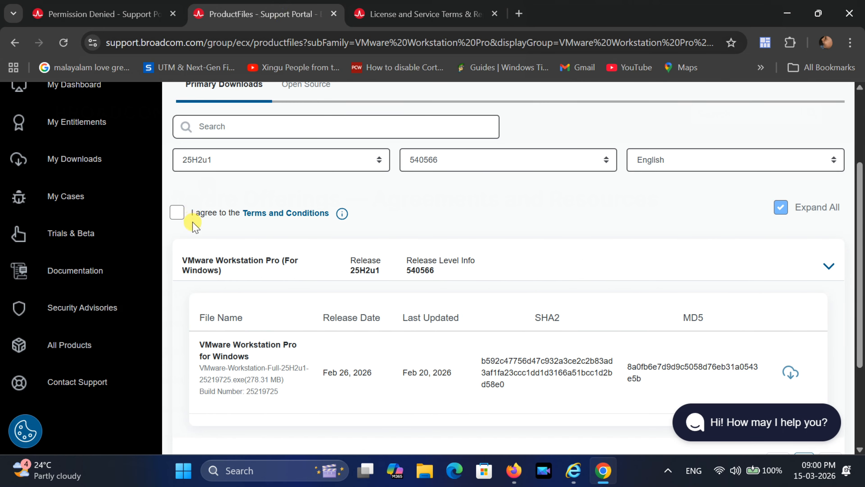
- Agree to the Terms and Conditions and start downloading the 25H2u1 Windows installer
{"action": "left_click", "coordinate": [177, 213]}
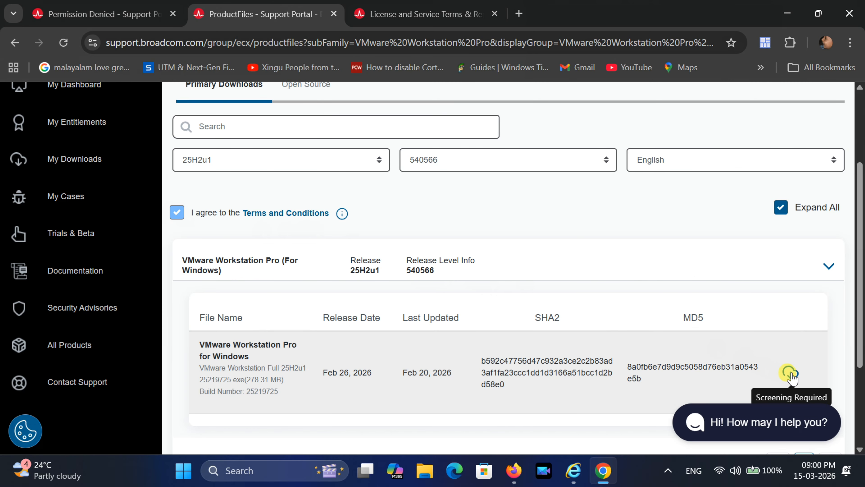
{"action": "scroll", "coordinate": [793, 376], "scroll_direction": "down", "scroll_amount": 2}
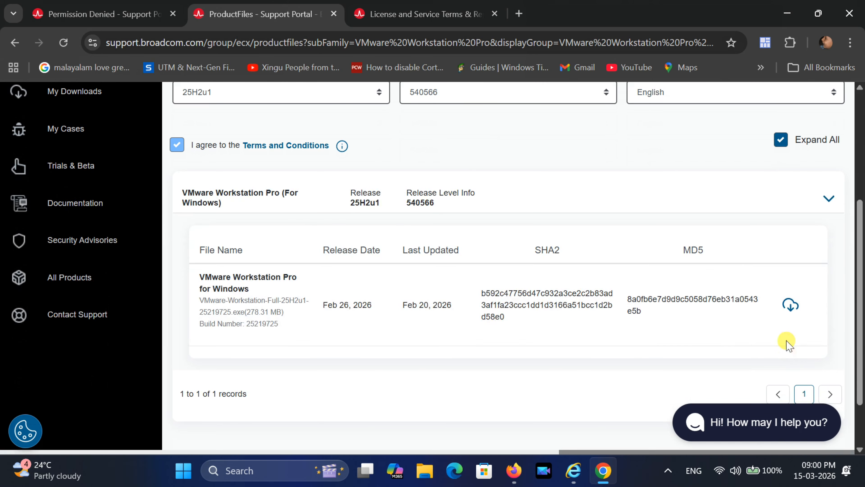
{"action": "left_click", "coordinate": [790, 304]}
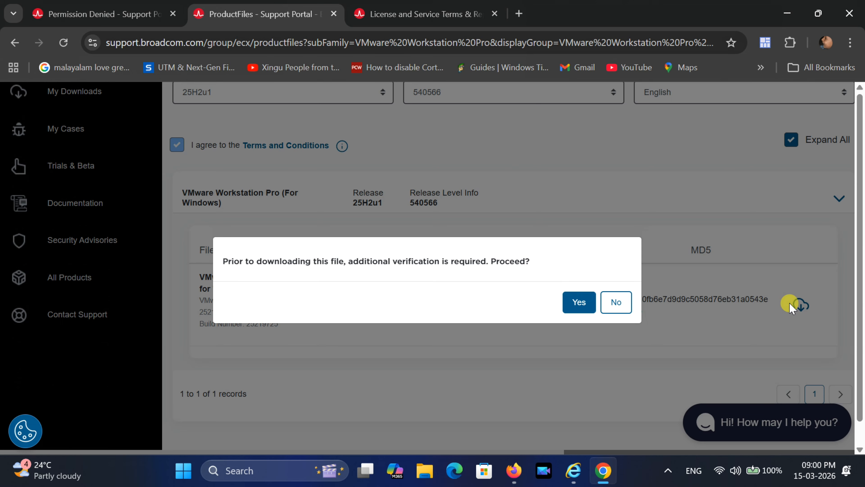
- Accept additional verification and submit the Trade Compliance form with I Agree
{"action": "left_click", "coordinate": [579, 302]}
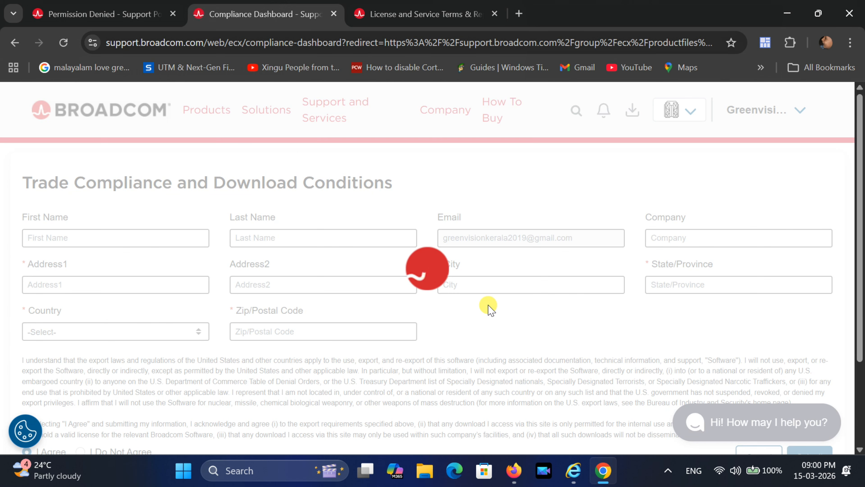
{"action": "scroll", "coordinate": [469, 320], "scroll_direction": "down", "scroll_amount": 3}
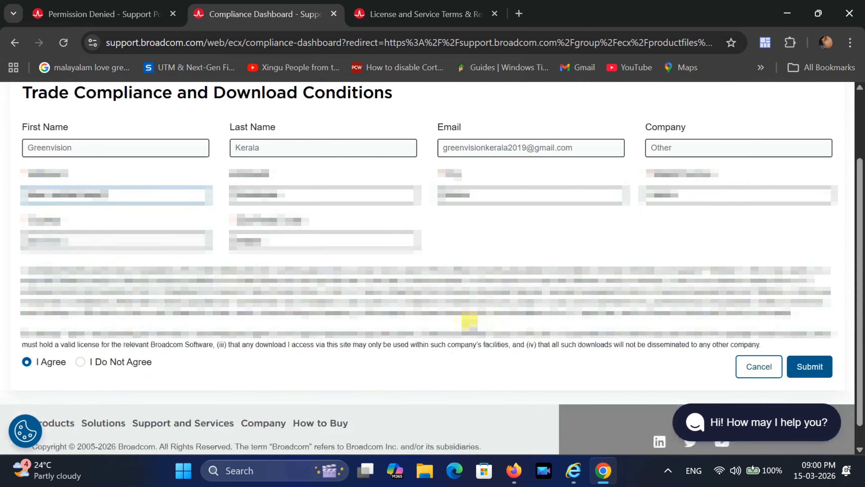
{"action": "left_click", "coordinate": [812, 345]}
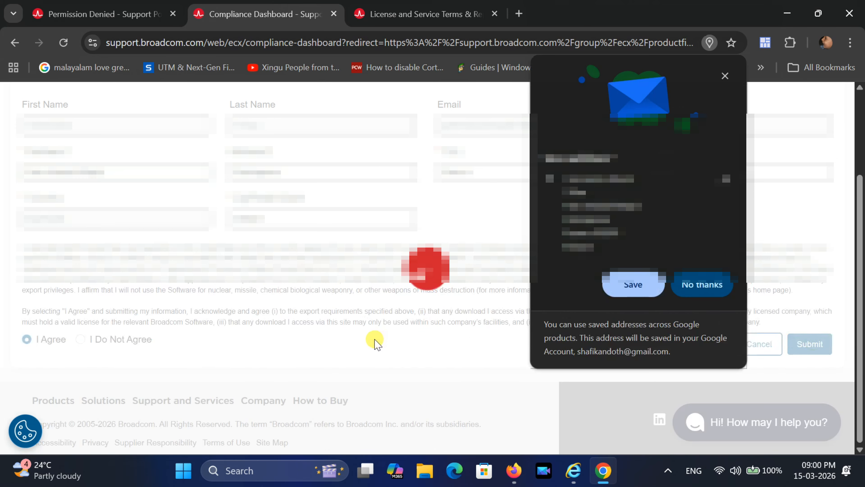
{"action": "left_click", "coordinate": [630, 290]}
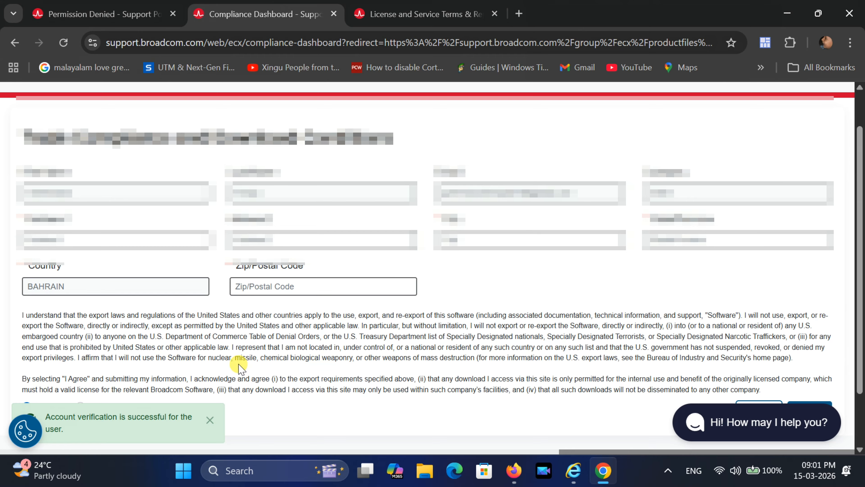
{"action": "scroll", "coordinate": [242, 365], "scroll_direction": "down", "scroll_amount": 2}
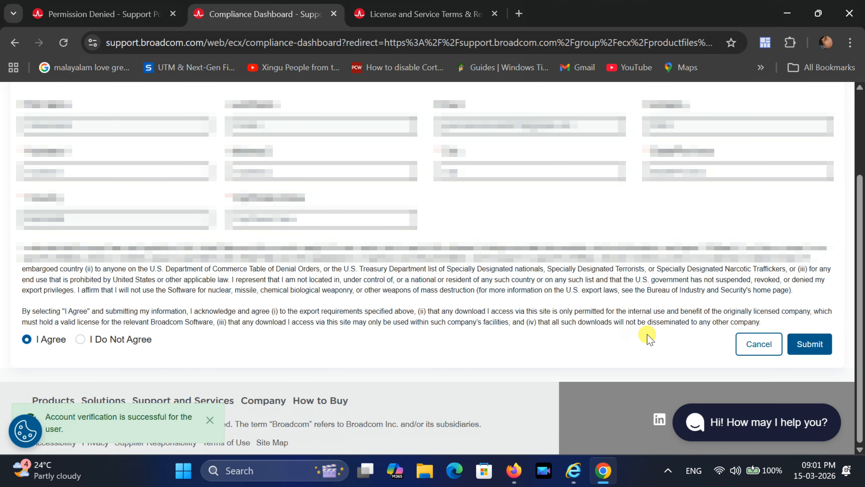
{"action": "left_click", "coordinate": [809, 345]}
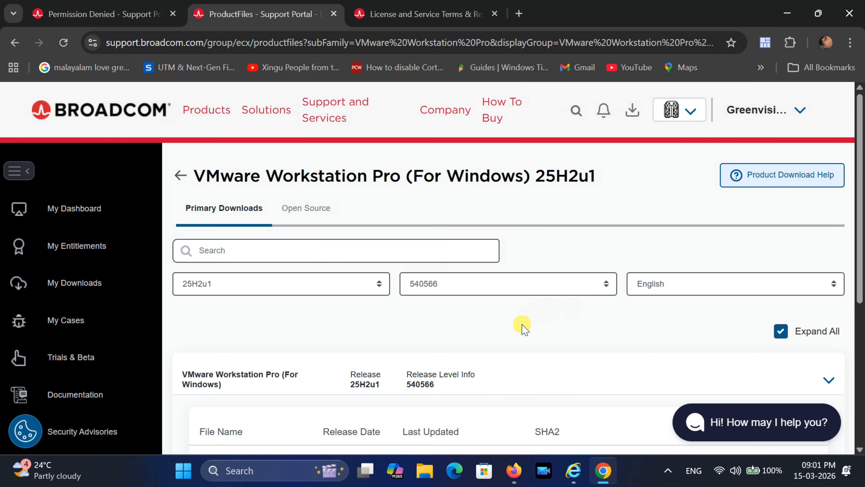
- Download the 278 MB VMware Workstation installer and show it in the Downloads folder
{"action": "scroll", "coordinate": [523, 328], "scroll_direction": "down", "scroll_amount": 3}
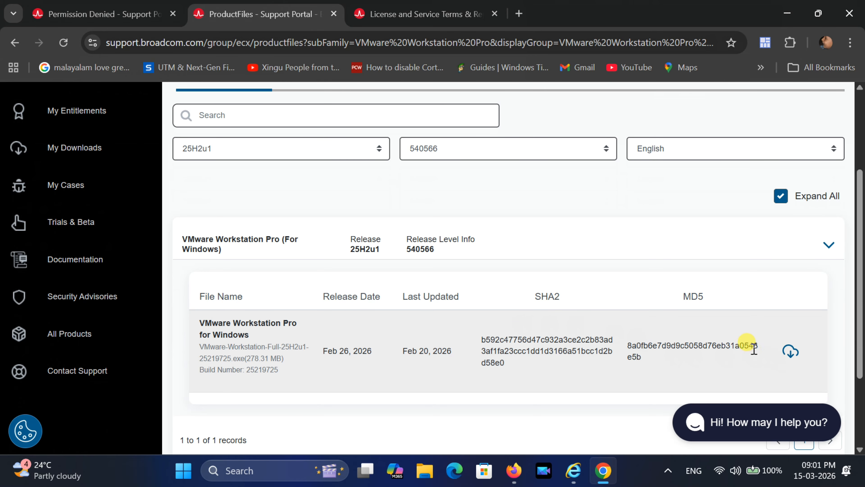
{"action": "left_click", "coordinate": [791, 351]}
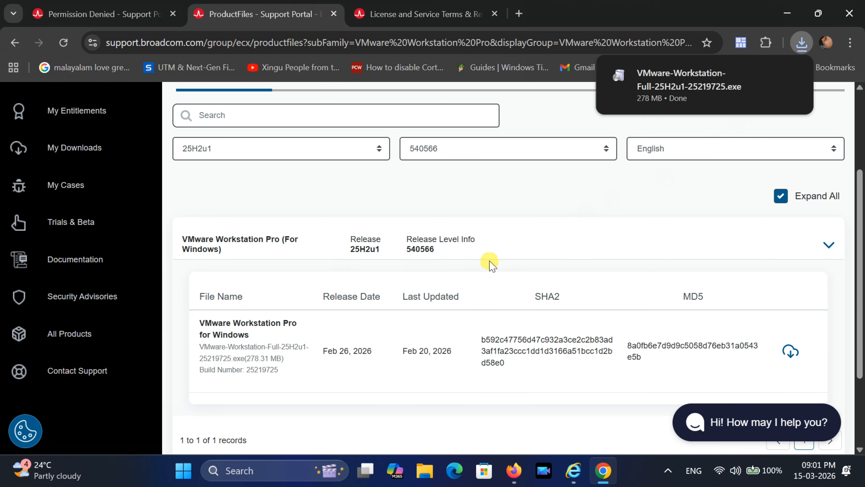
{"action": "mouse_move", "coordinate": [765, 75]}
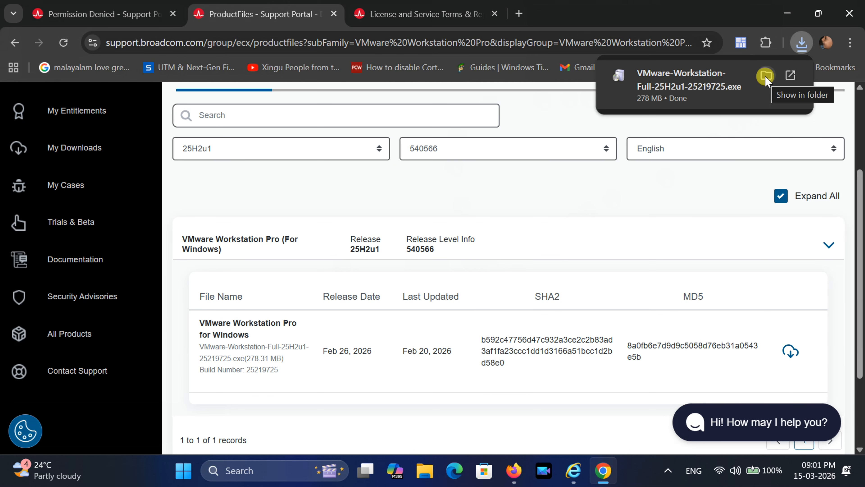
{"action": "left_click", "coordinate": [766, 76]}
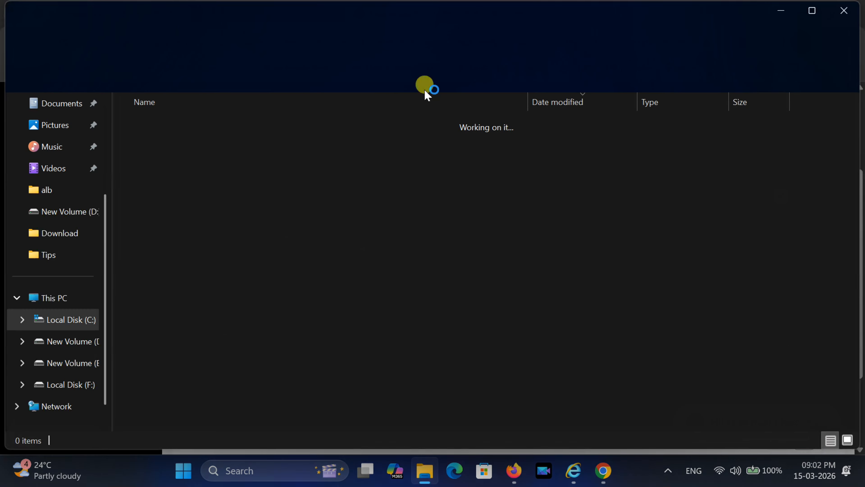
{"action": "left_click", "coordinate": [247, 181]}
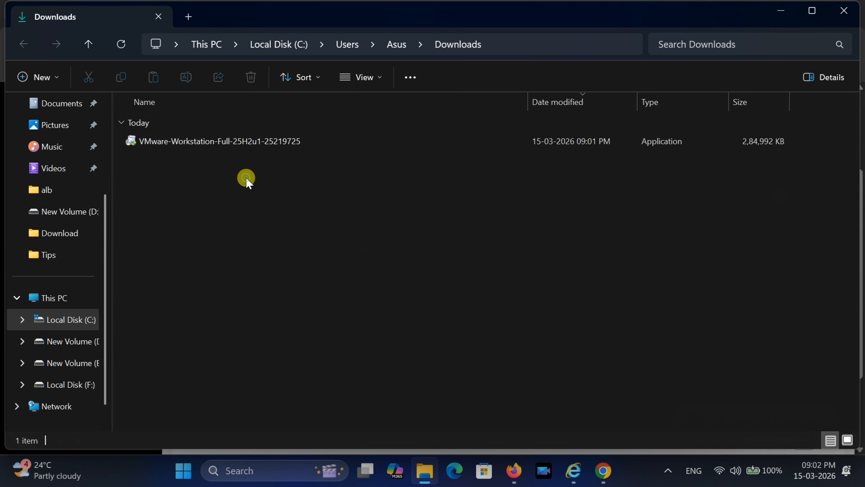
{"action": "right_click", "coordinate": [247, 181]}
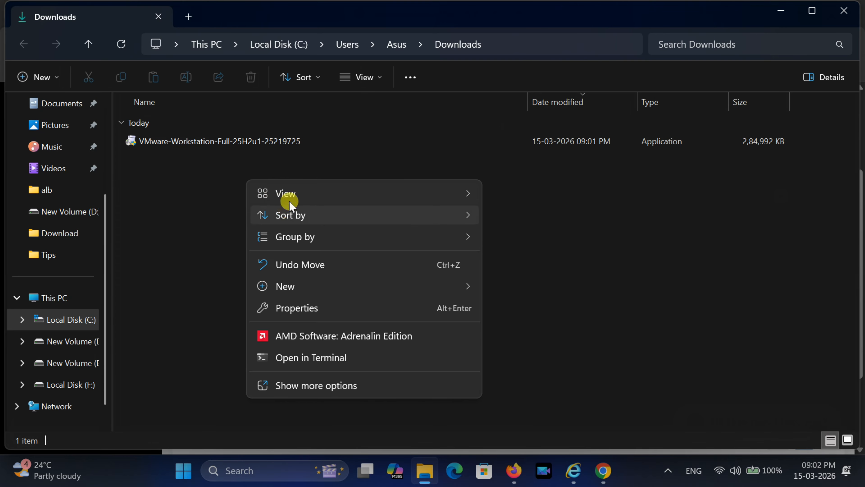
- Switch the Downloads folder to Extra large icons and launch the VMware Workstation installer
{"action": "mouse_move", "coordinate": [288, 194]}
{"action": "left_click", "coordinate": [547, 197]}
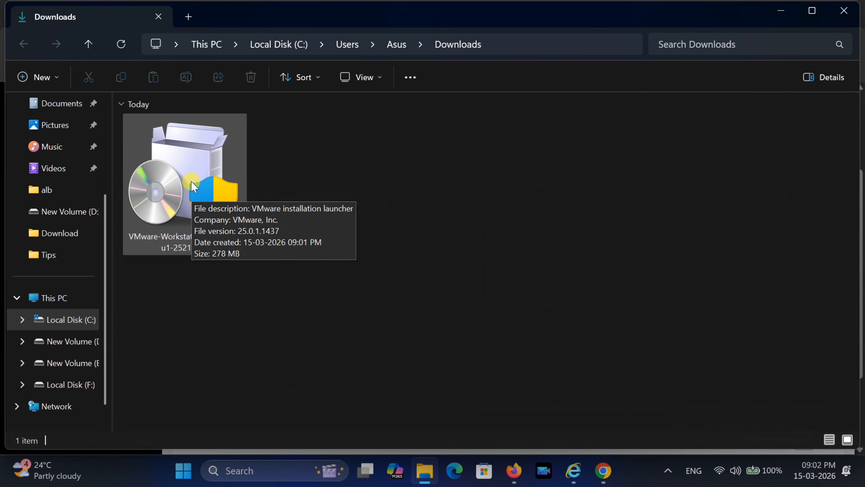
{"action": "double_click", "coordinate": [194, 187]}
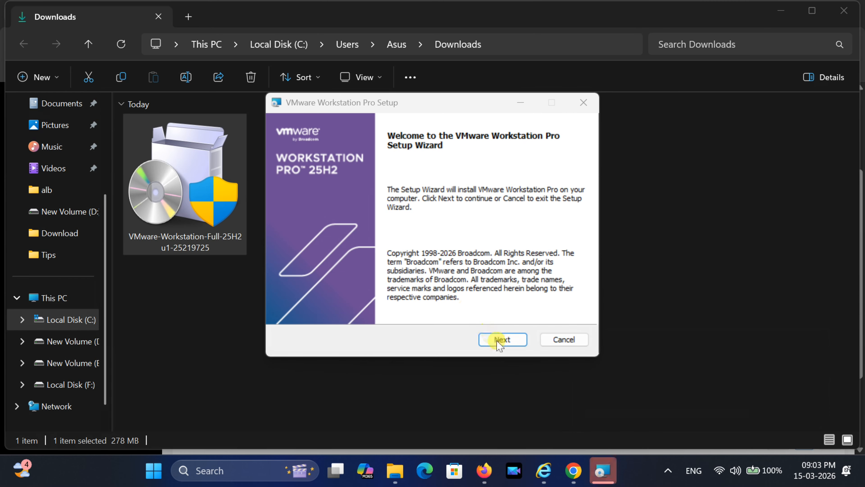
- Accept the licence and keep the default folder, update settings, and Desktop and Start Menu shortcuts
{"action": "left_click", "coordinate": [497, 340]}
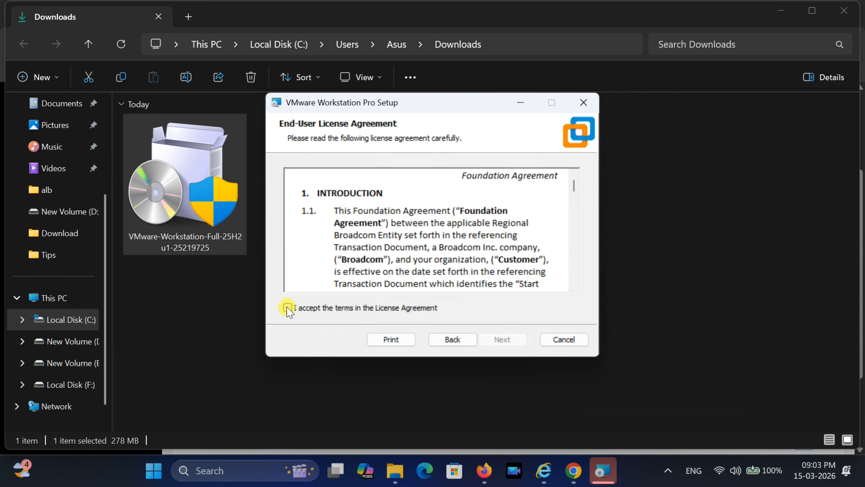
{"action": "left_click", "coordinate": [287, 307]}
{"action": "left_click", "coordinate": [499, 339]}
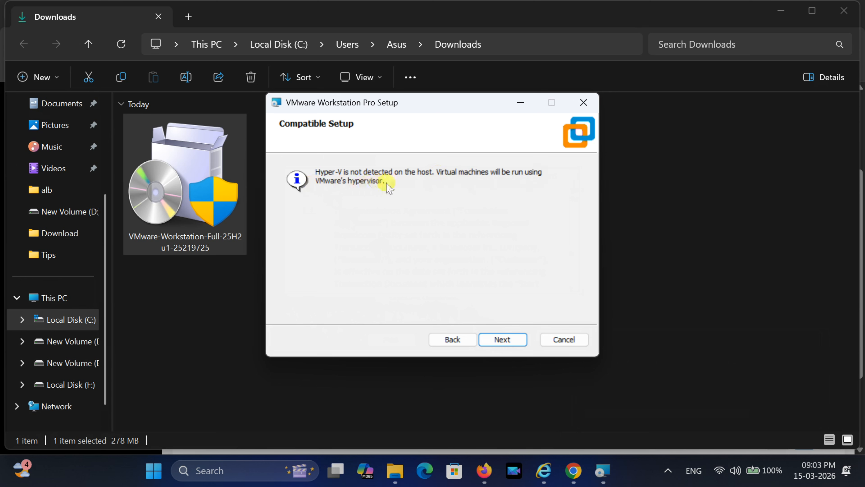
{"action": "left_click", "coordinate": [509, 341]}
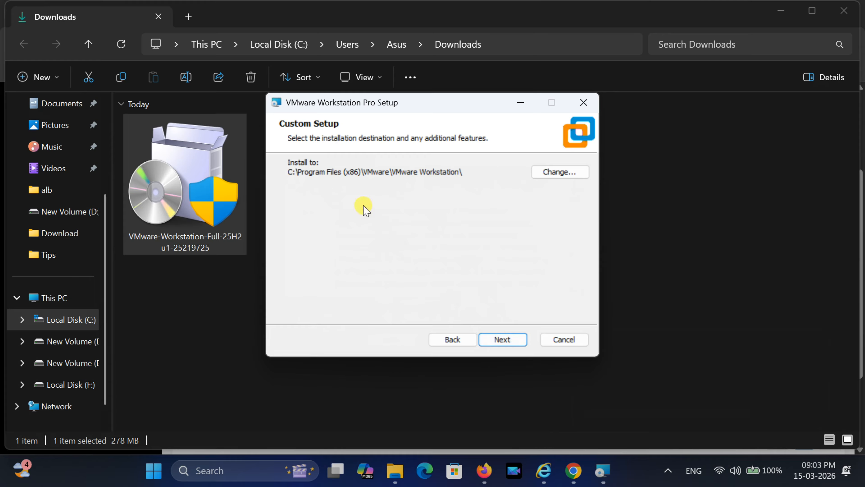
{"action": "left_click", "coordinate": [498, 342]}
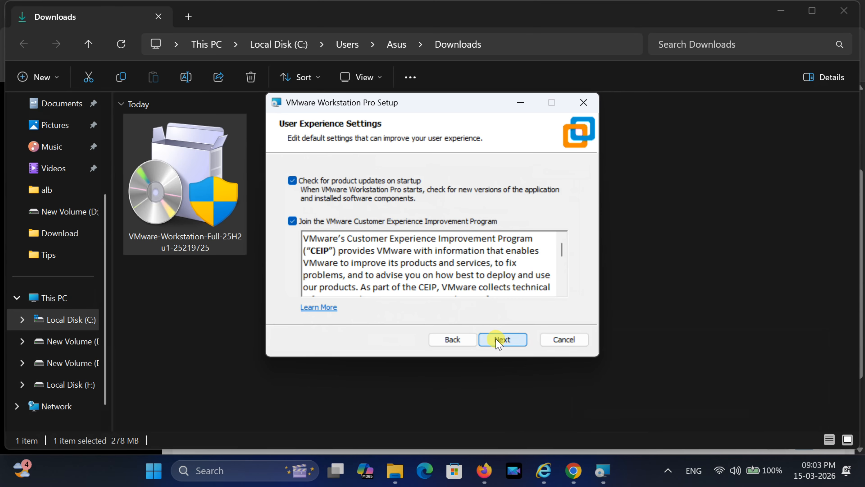
{"action": "left_click", "coordinate": [499, 342]}
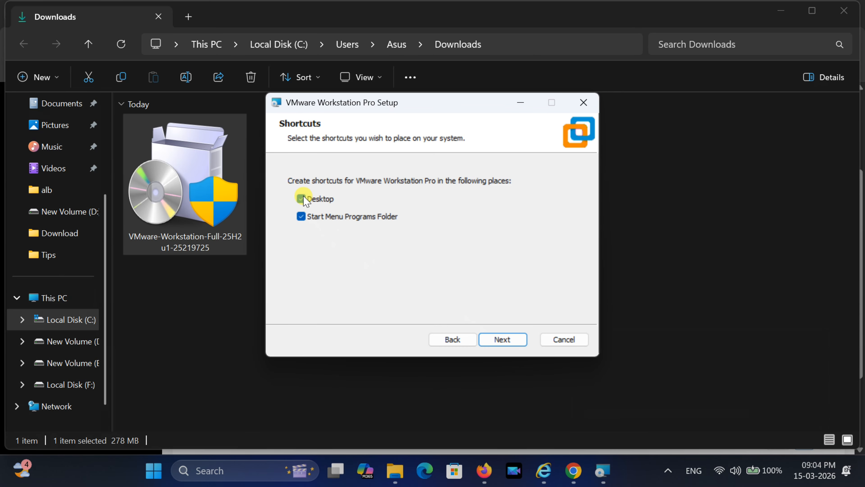
{"action": "left_click", "coordinate": [502, 339]}
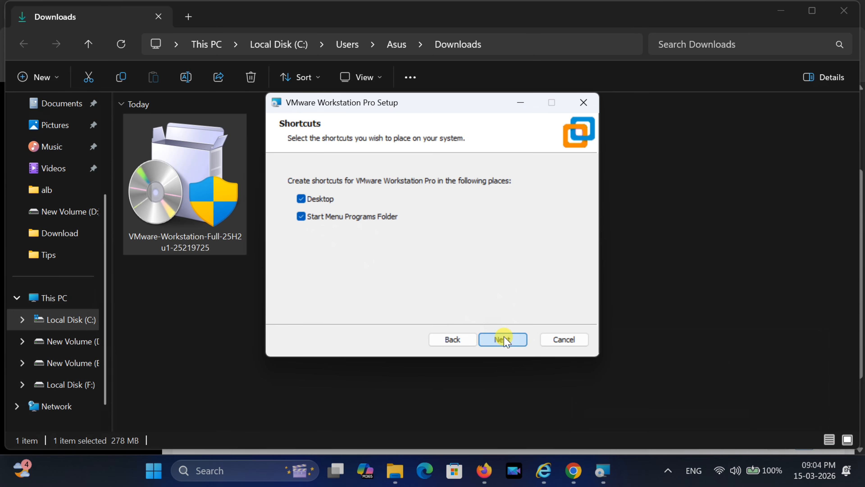
- Install VMware Workstation Pro and close the wizard once installation completes
{"action": "left_click", "coordinate": [500, 340]}
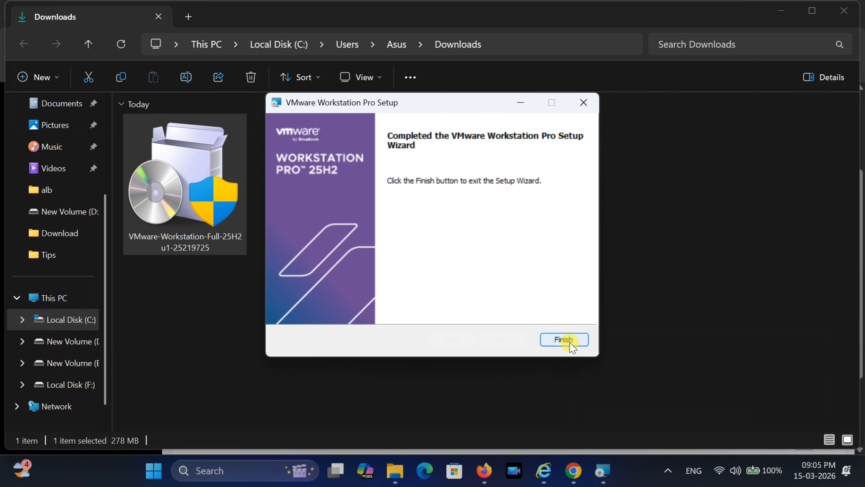
{"action": "left_click", "coordinate": [564, 340]}
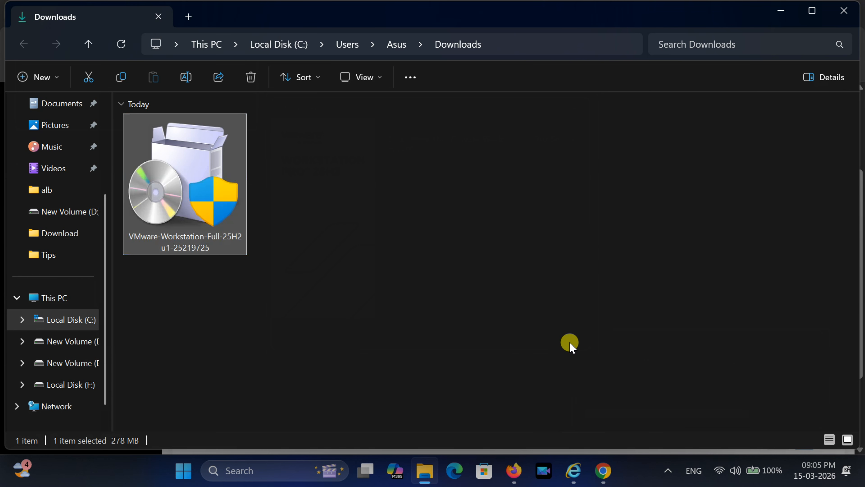
- Close File Explorer, minimise Chrome, and launch VMware Workstation Pro from its desktop shortcut
{"action": "left_click", "coordinate": [840, 13]}
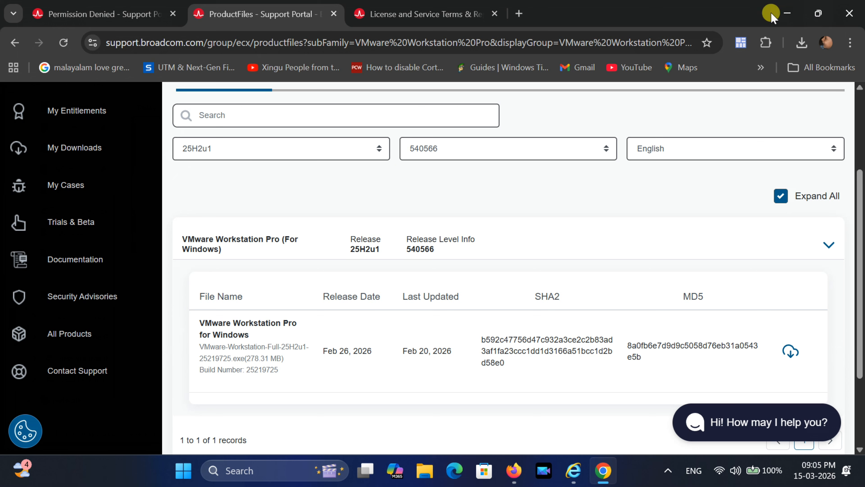
{"action": "left_click", "coordinate": [785, 14]}
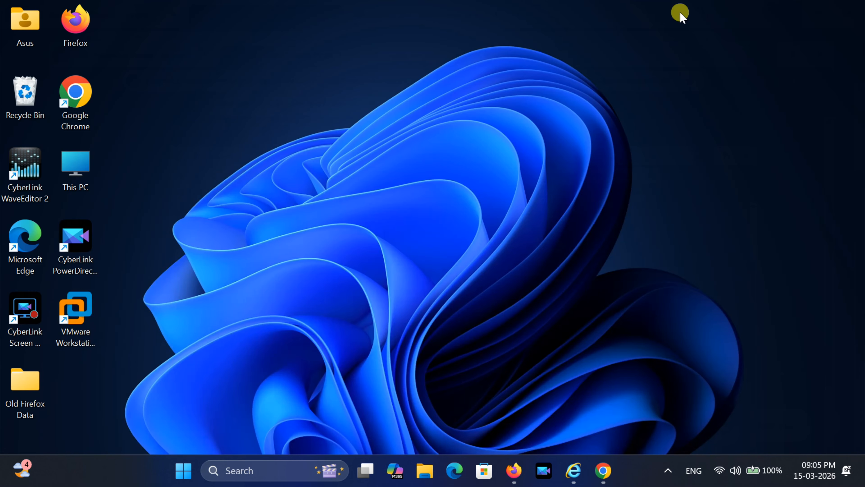
{"action": "left_click", "coordinate": [84, 325]}
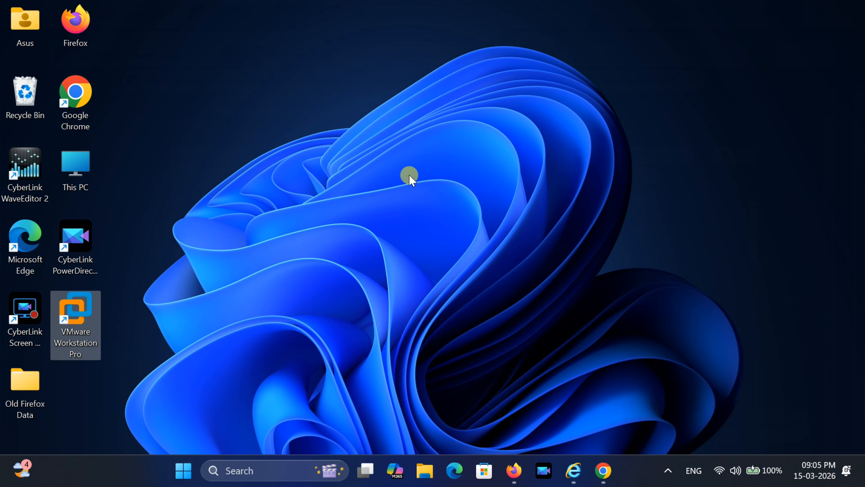
{"action": "key", "text": "Return"}
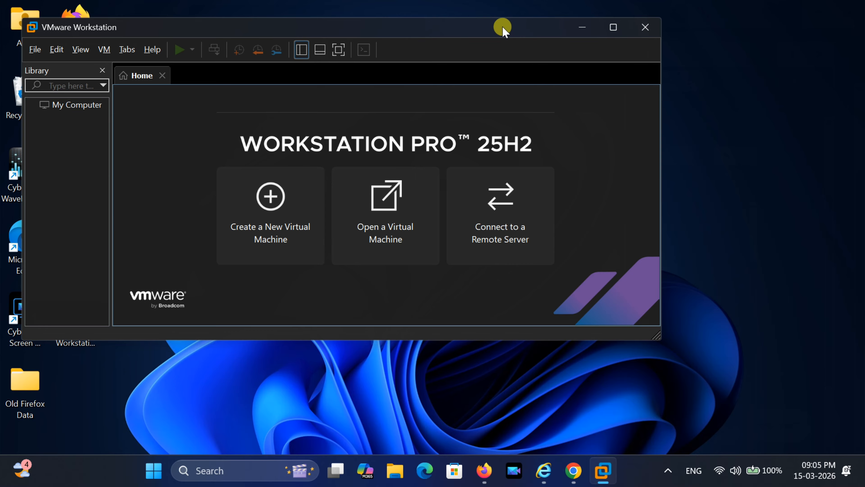
{"action": "left_click_drag", "start_coordinate": [502, 30], "coordinate": [579, 51]}
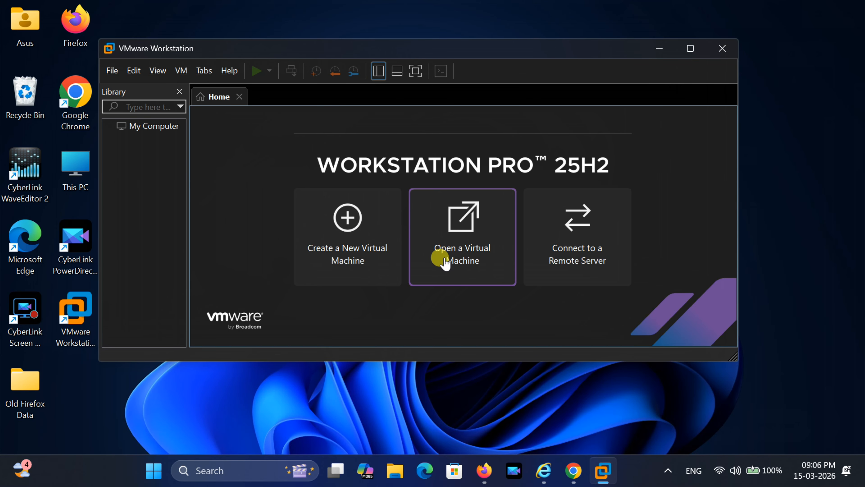
- Start a Typical new virtual machine and browse for an ISO image on Local Disk (F:)
{"action": "left_click", "coordinate": [347, 217]}
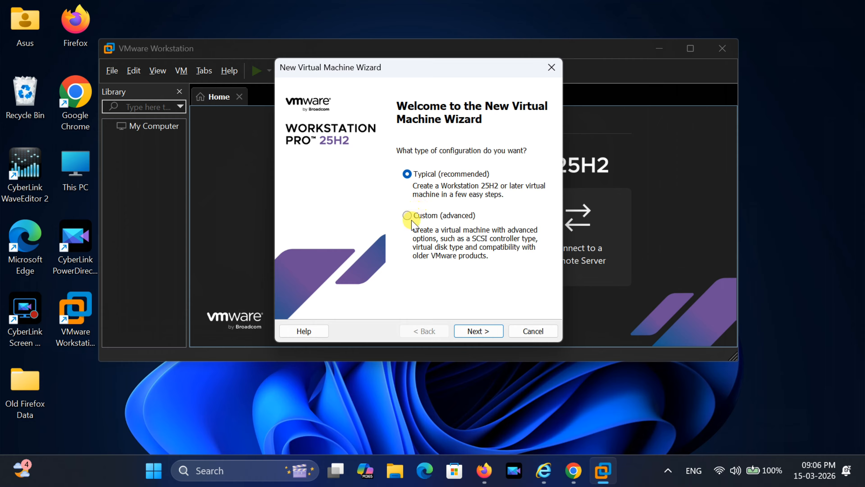
{"action": "left_click", "coordinate": [478, 330]}
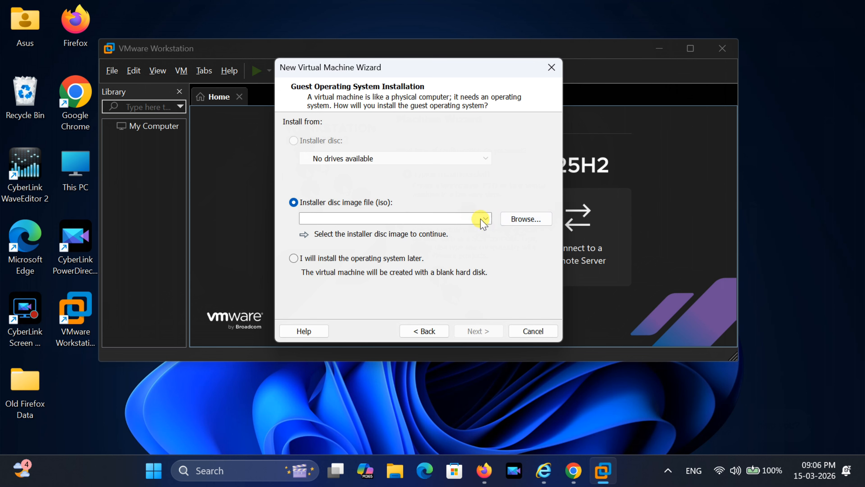
{"action": "left_click", "coordinate": [521, 220]}
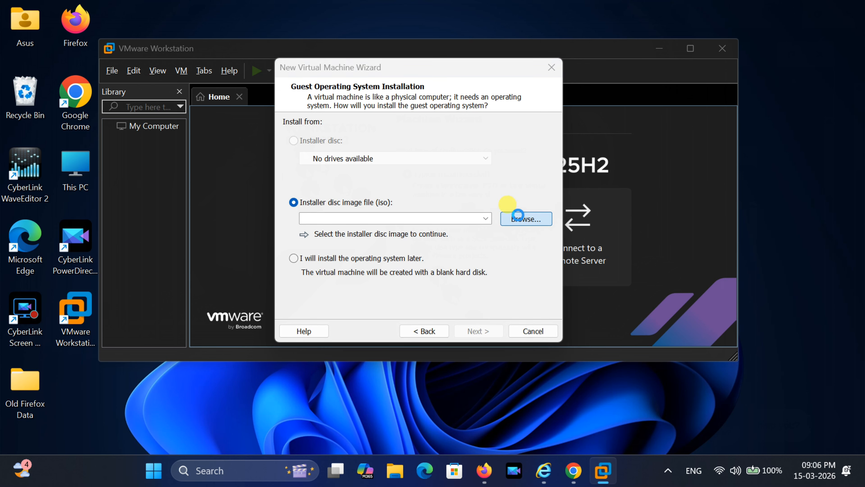
{"action": "scroll", "coordinate": [344, 271], "scroll_direction": "down", "scroll_amount": 2}
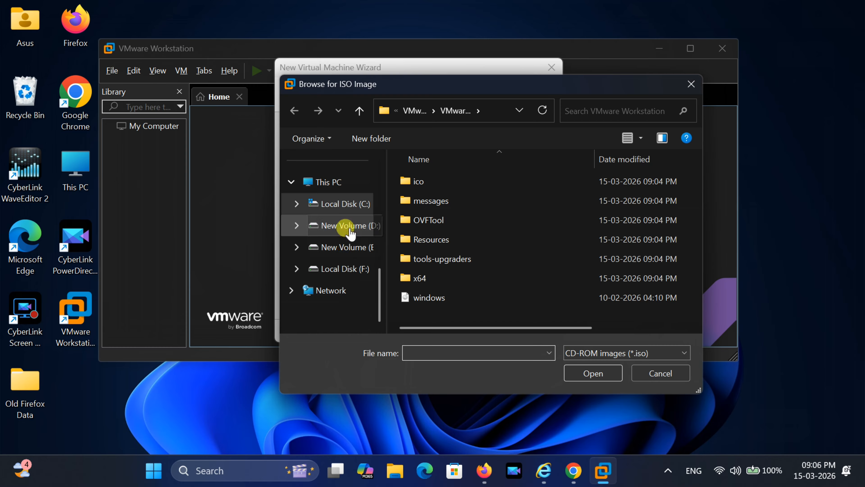
{"action": "left_click", "coordinate": [345, 269]}
- Use F:\OS\Win11_25H2_English_x64.iso as the installer disc and continue to naming
{"action": "scroll", "coordinate": [423, 269], "scroll_direction": "down", "scroll_amount": 6}
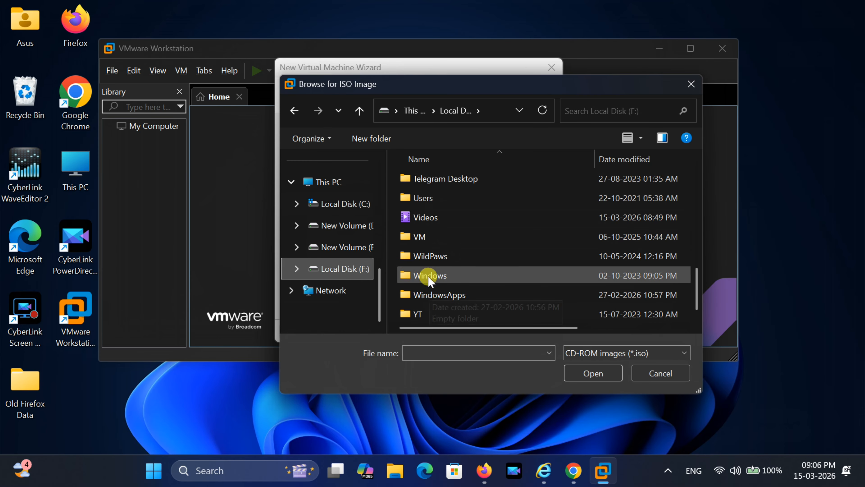
{"action": "scroll", "coordinate": [426, 264], "scroll_direction": "up", "scroll_amount": 1}
{"action": "scroll", "coordinate": [426, 260], "scroll_direction": "up", "scroll_amount": 1}
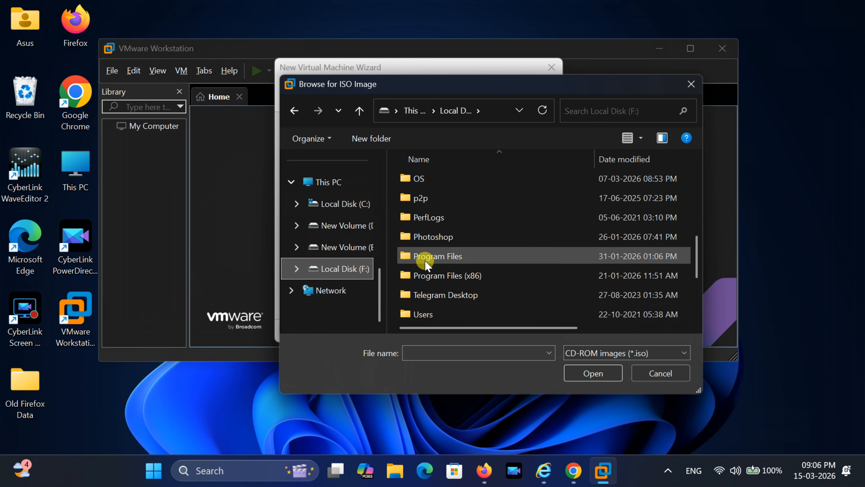
{"action": "double_click", "coordinate": [419, 180]}
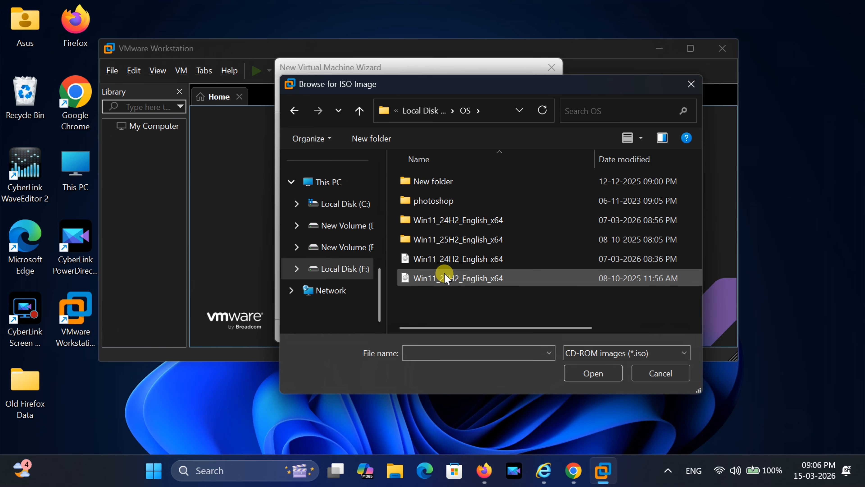
{"action": "left_click", "coordinate": [444, 278]}
{"action": "left_click", "coordinate": [593, 373]}
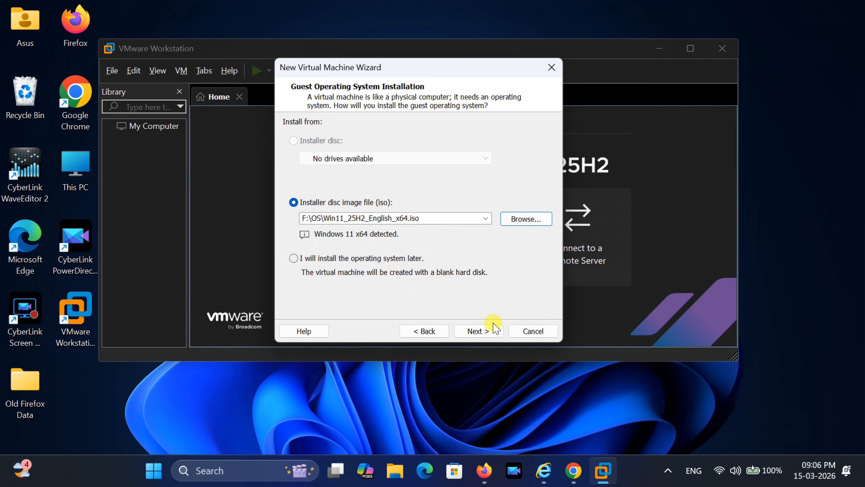
{"action": "left_click", "coordinate": [479, 331]}
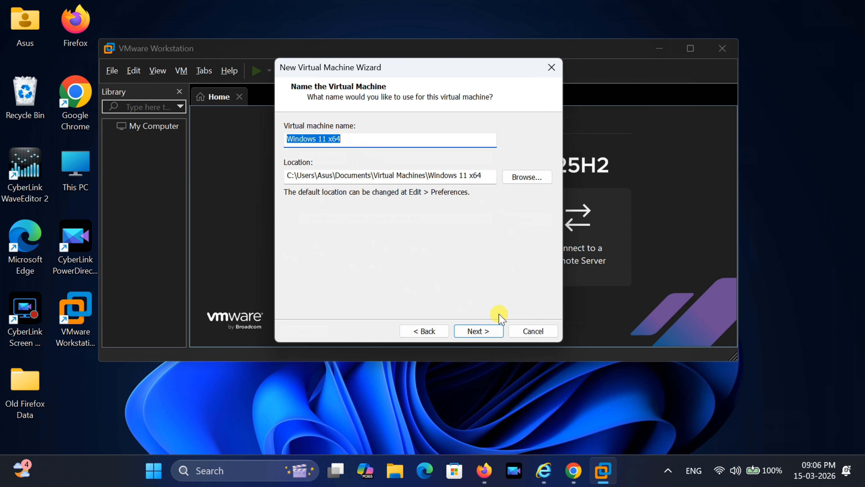
- Keep the name Windows 11 x64, set and confirm a TPM encryption password, keep the 64 GB split disk, and create the VM
{"action": "left_click", "coordinate": [485, 326]}
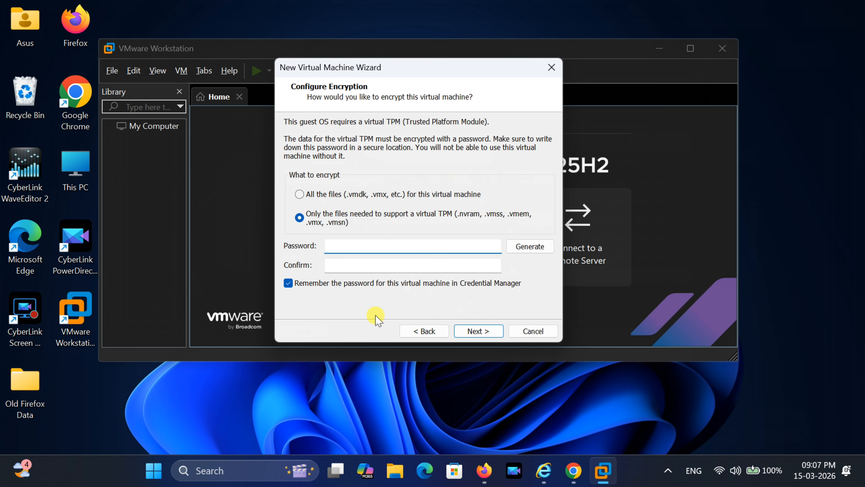
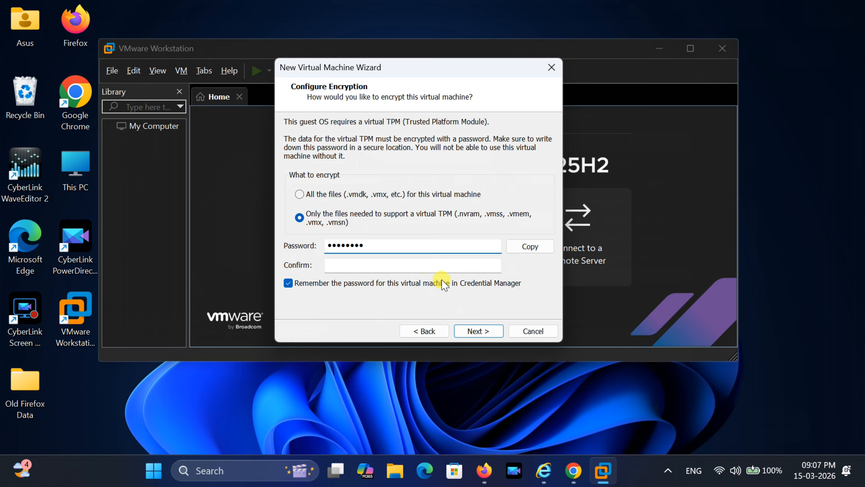
{"action": "left_click", "coordinate": [366, 264]}
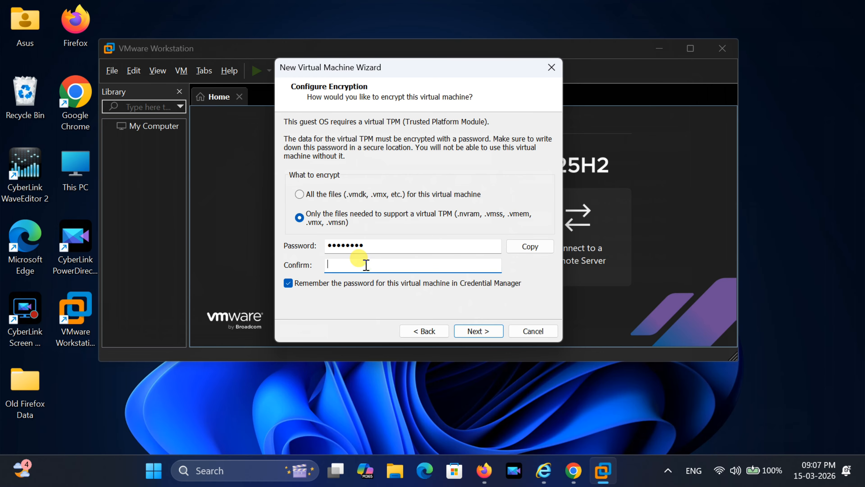
{"action": "key", "text": "ctrl+v"}
{"action": "left_click", "coordinate": [479, 331]}
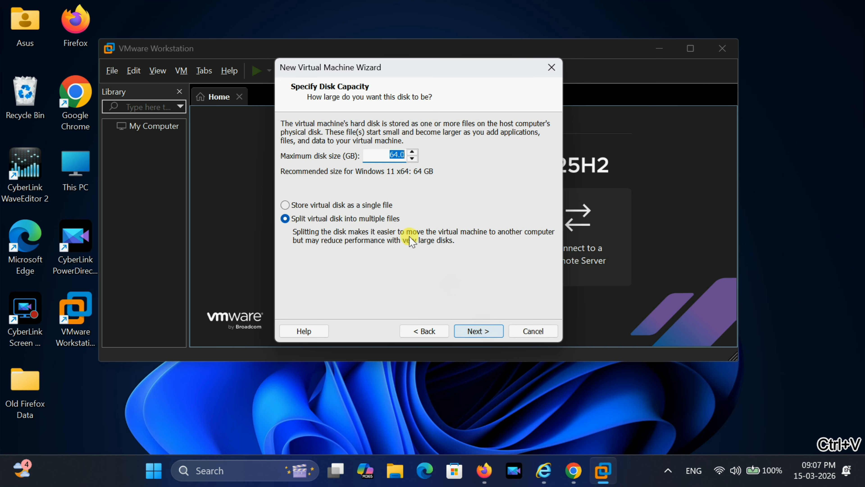
{"action": "left_click", "coordinate": [479, 331]}
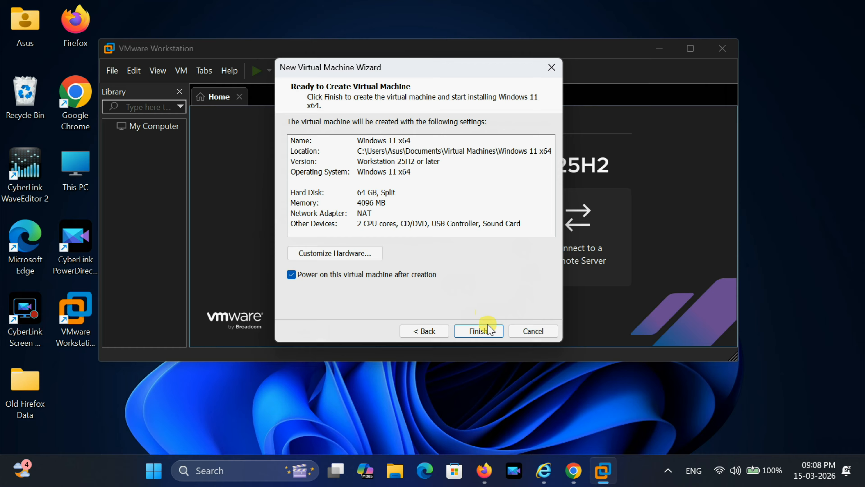
{"action": "left_click", "coordinate": [479, 332]}
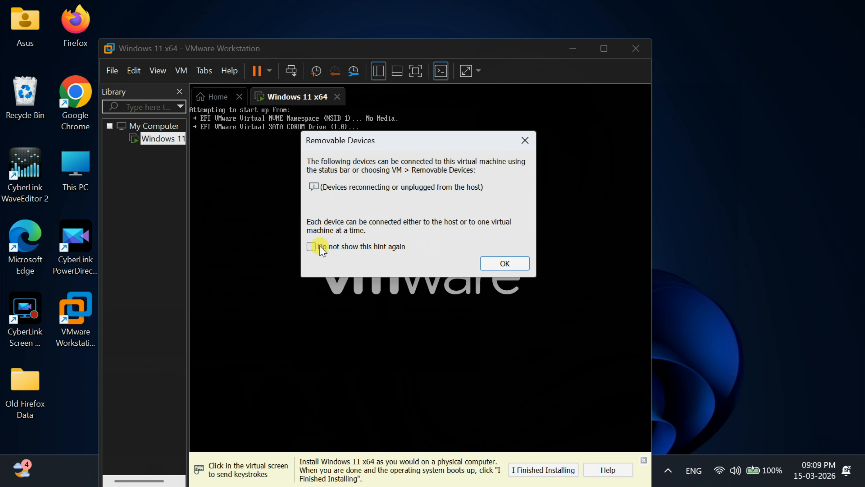
- Dismiss the Removable Devices hint and press Enter inside the VM to boot from the Windows 11 ISO
{"action": "left_click", "coordinate": [354, 307]}
{"action": "left_click", "coordinate": [505, 264]}
{"action": "left_click", "coordinate": [505, 297]}
{"action": "key", "text": "Return"}
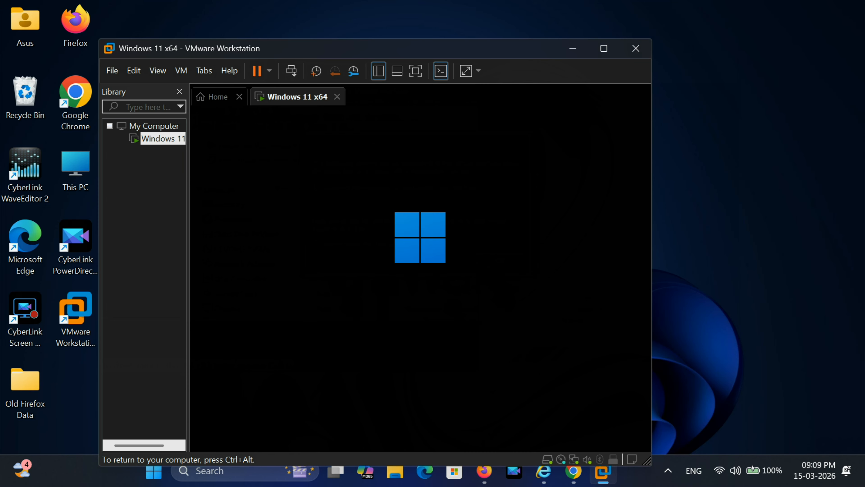